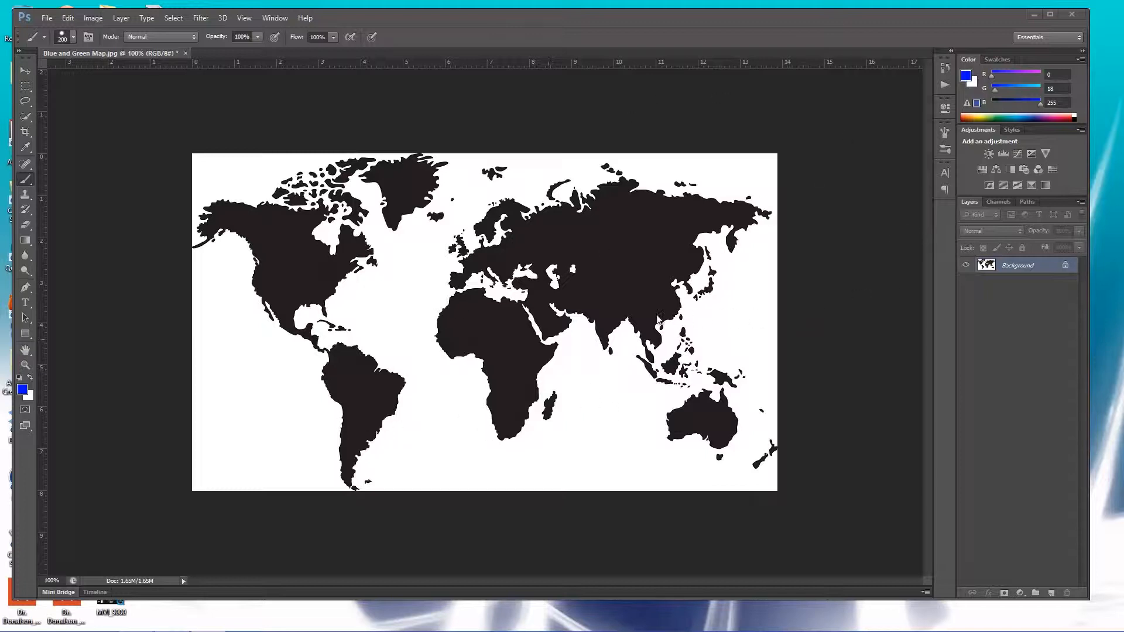
Select the black landmasses with Color Range by sampling the black map area.
click(169, 19)
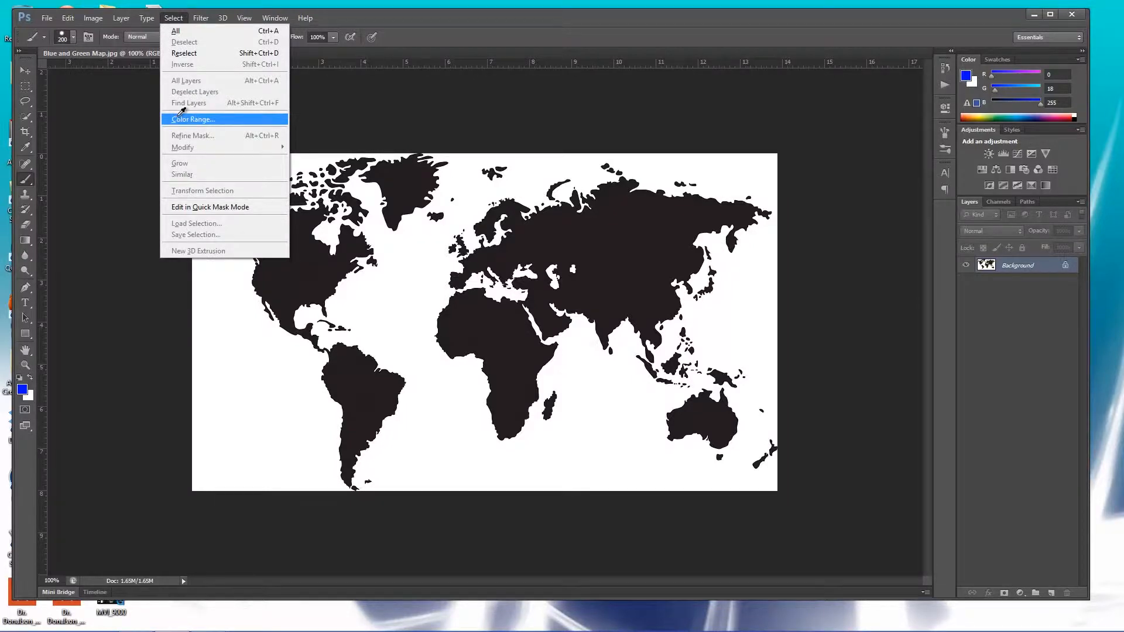
click(179, 119)
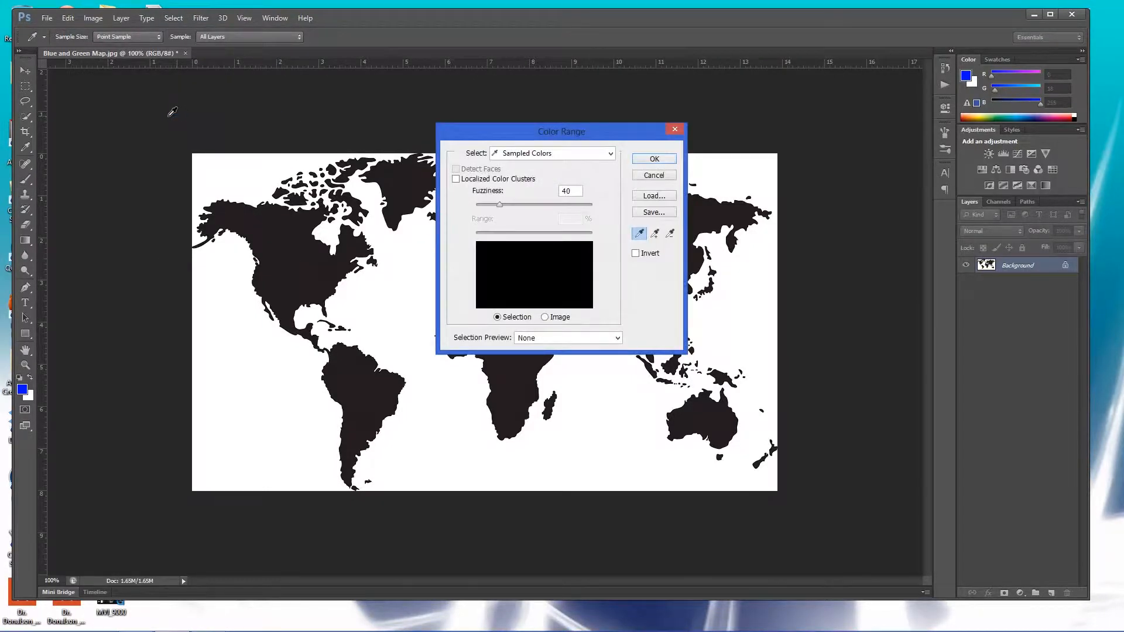
click(298, 242)
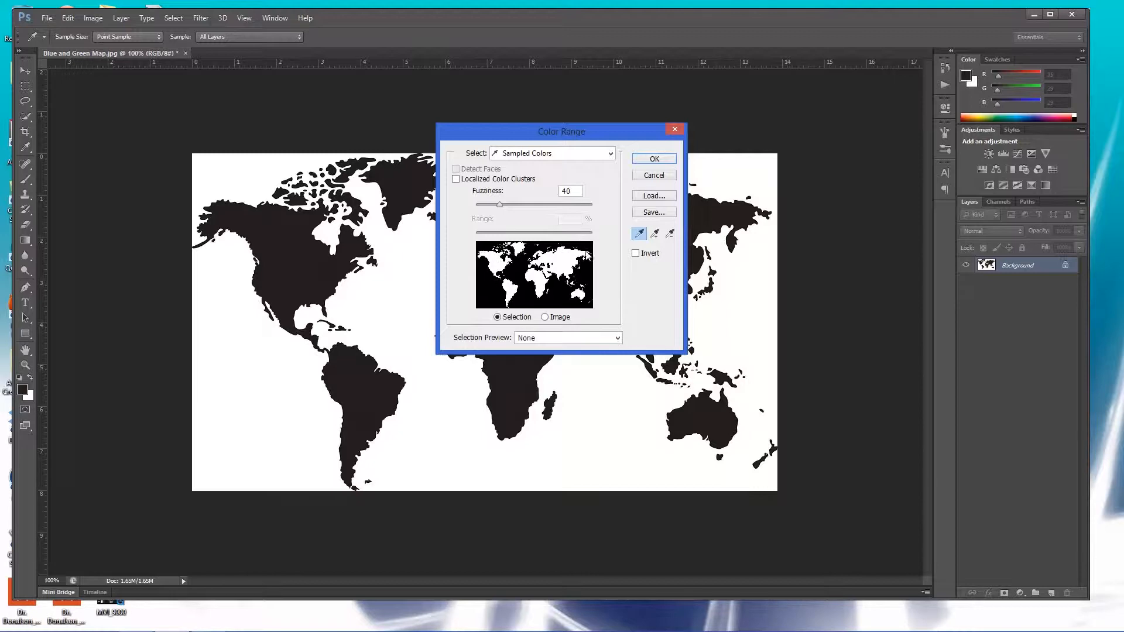
click(655, 159)
Set the foreground color to bright green 00ff12.
key(b)
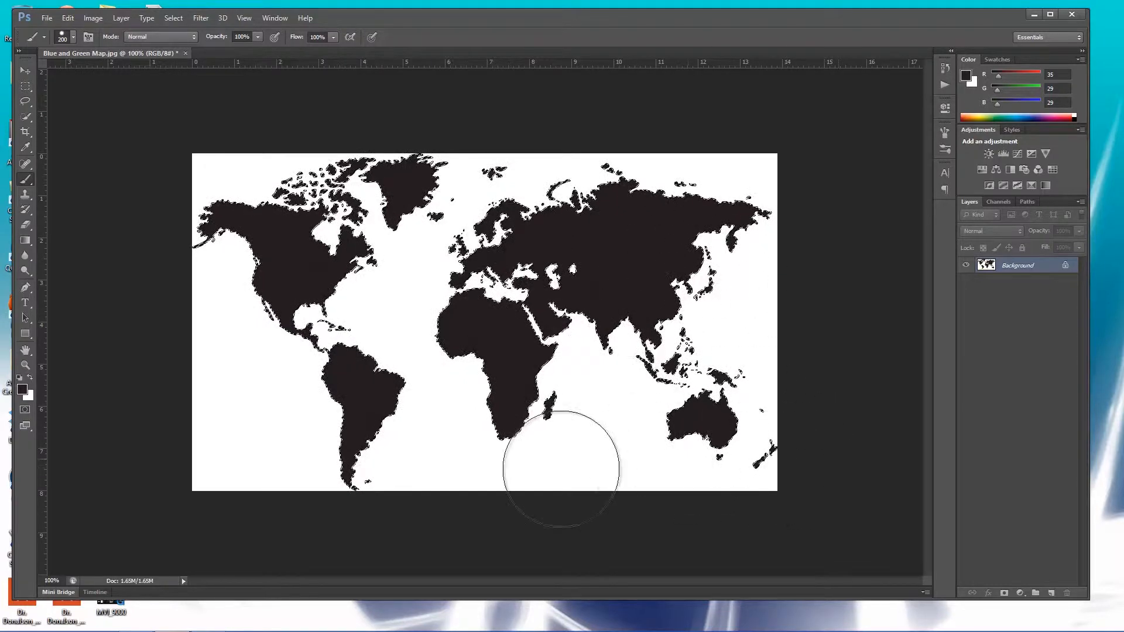
click(628, 237)
click(23, 392)
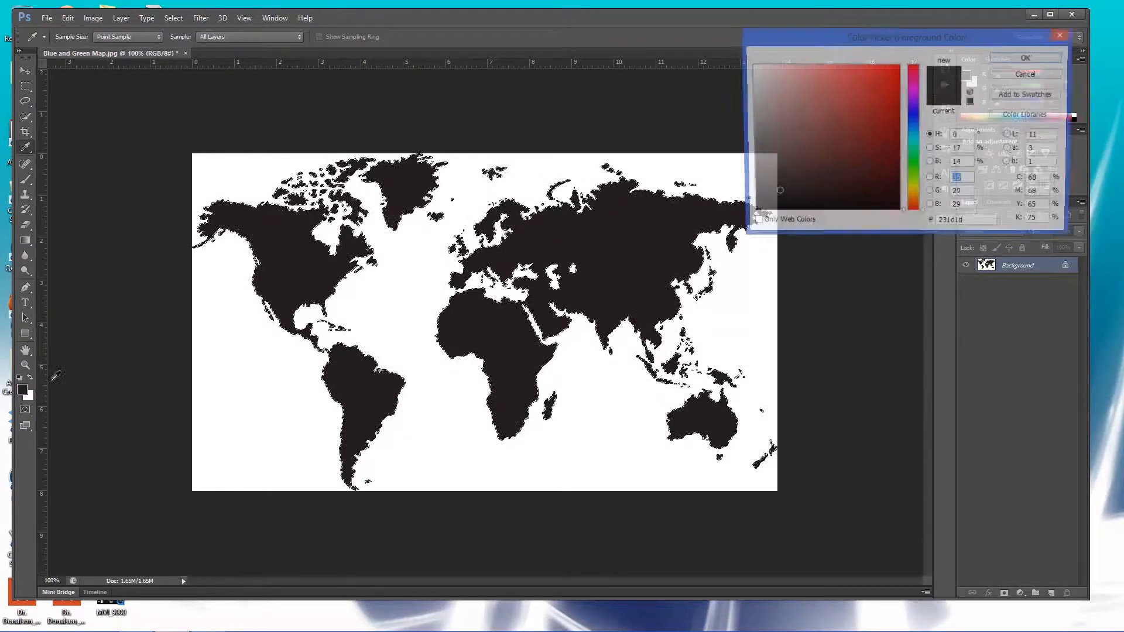
click(899, 123)
drag(919, 142, 920, 163)
mouse_move(901, 122)
mouse_down()
mouse_move(905, 51)
mouse_move(922, 48)
mouse_up()
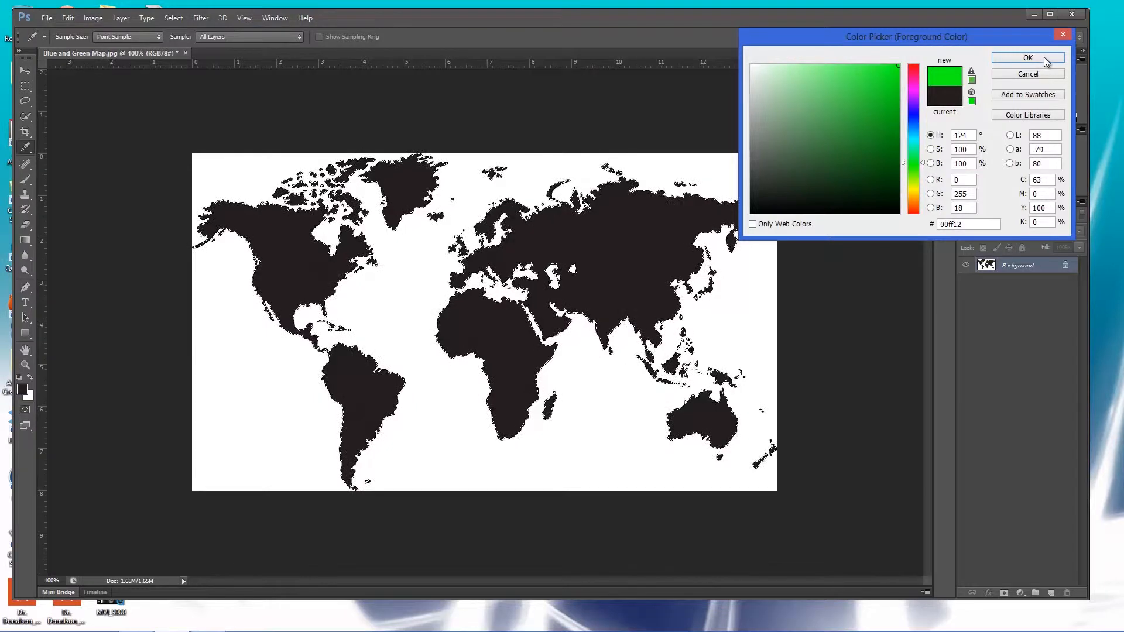
click(1028, 58)
Paint over the selected landmasses with the Brush tool to make them green.
key(b)
click(648, 247)
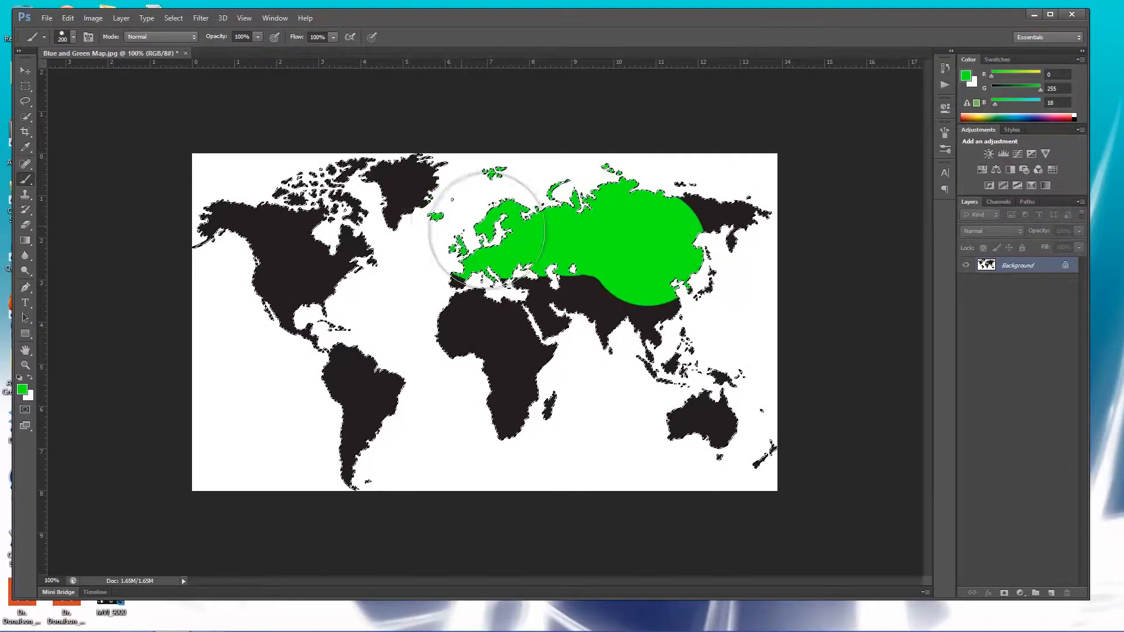
mouse_move(468, 268)
mouse_down()
mouse_move(344, 211)
mouse_move(256, 188)
mouse_move(431, 157)
mouse_move(262, 214)
mouse_move(381, 293)
mouse_move(234, 302)
mouse_up()
mouse_move(379, 333)
mouse_down()
mouse_move(325, 444)
mouse_move(314, 299)
mouse_move(416, 472)
mouse_move(368, 467)
mouse_up()
mouse_move(628, 363)
mouse_down()
mouse_move(423, 269)
mouse_move(782, 465)
mouse_up()
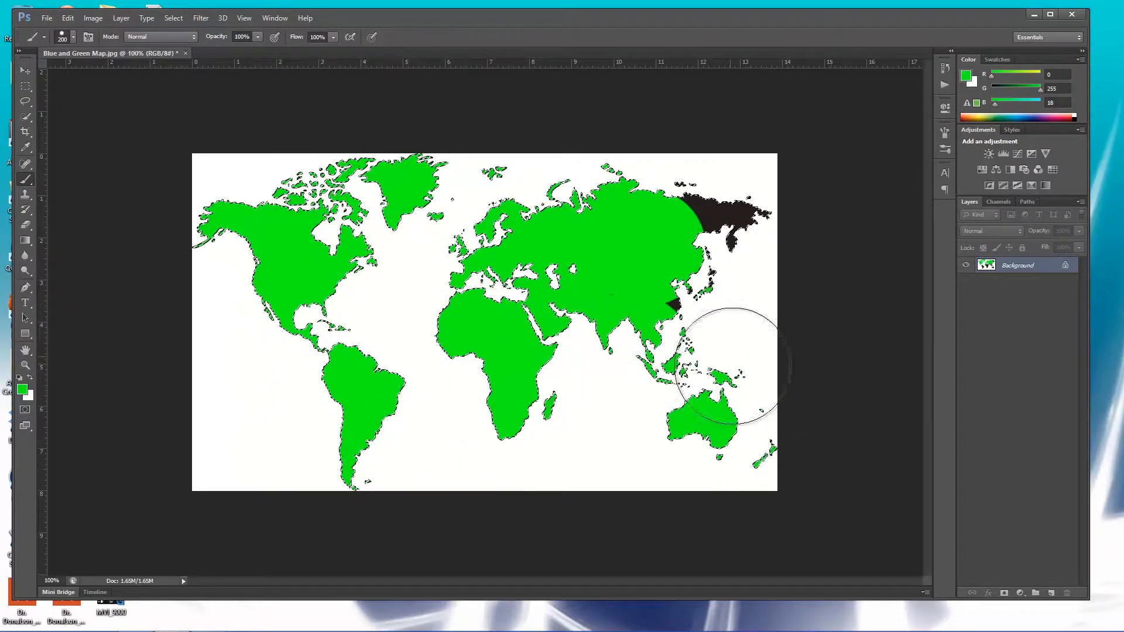
mouse_move(684, 145)
mouse_down()
mouse_move(688, 254)
mouse_move(756, 251)
mouse_up()
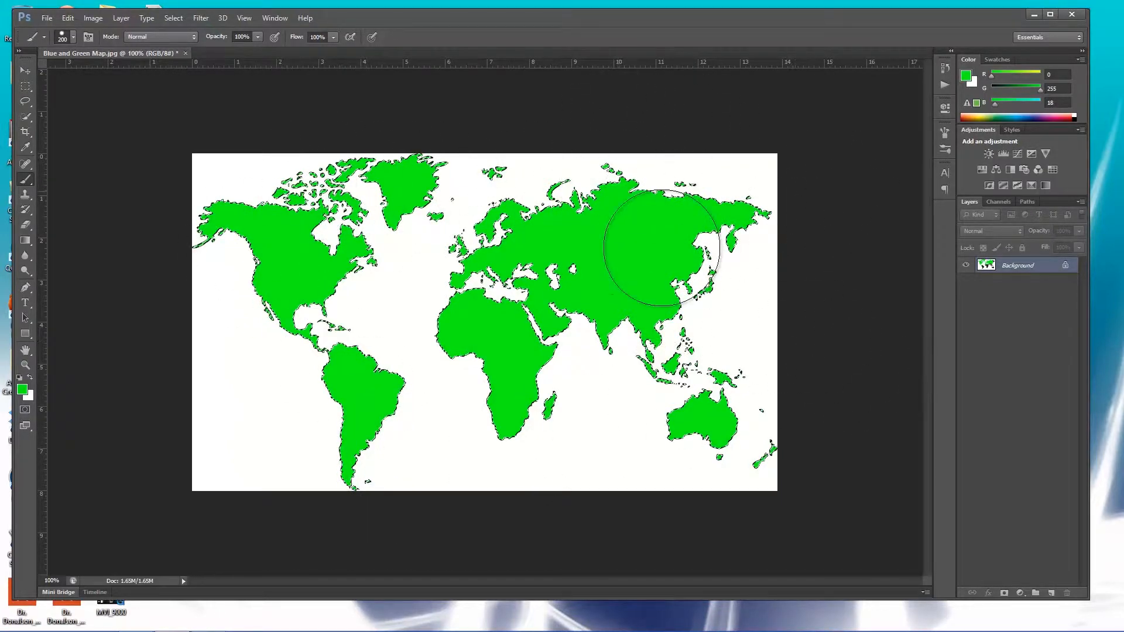
Invert the selection so the ocean area is selected.
click(25, 88)
right_click(301, 268)
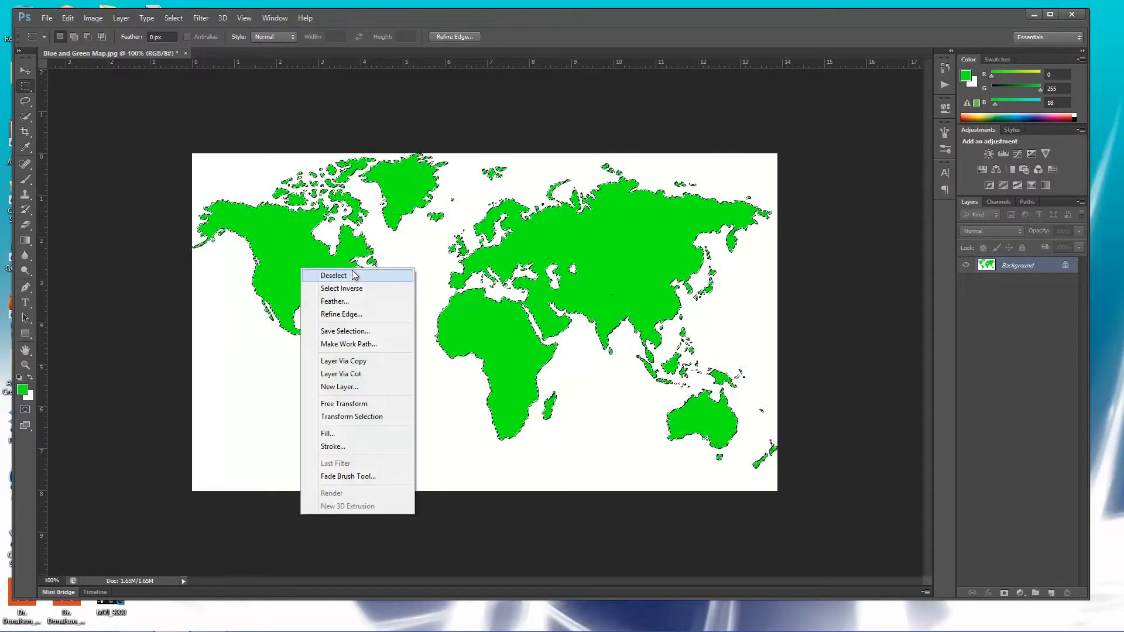
click(354, 290)
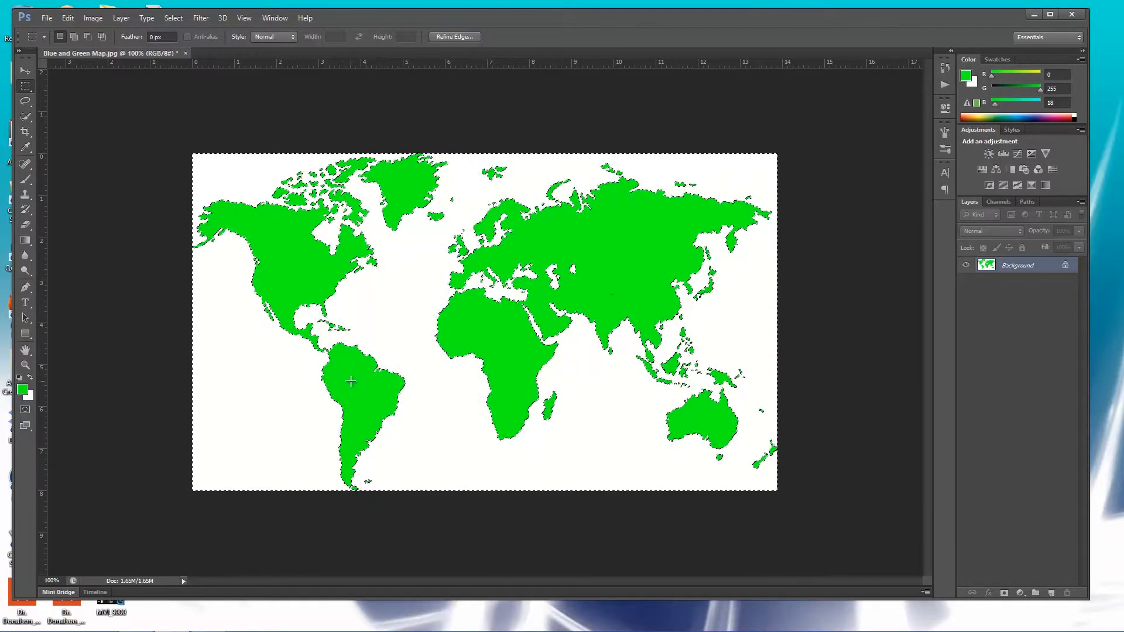
Set the foreground color to blue (R 0, G 102, B 255).
click(23, 390)
click(898, 132)
click(924, 137)
drag(923, 138, 924, 125)
click(900, 87)
drag(900, 87, 901, 65)
click(1028, 57)
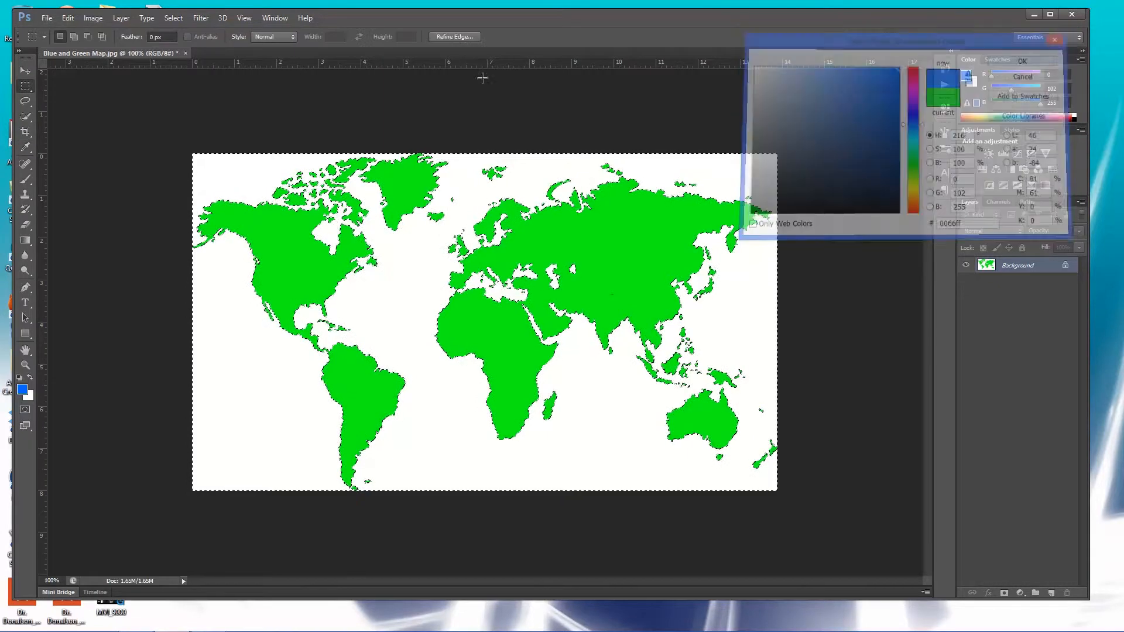
Paint the selected ocean area blue with the Brush tool and deselect.
click(25, 179)
drag(743, 204, 779, 214)
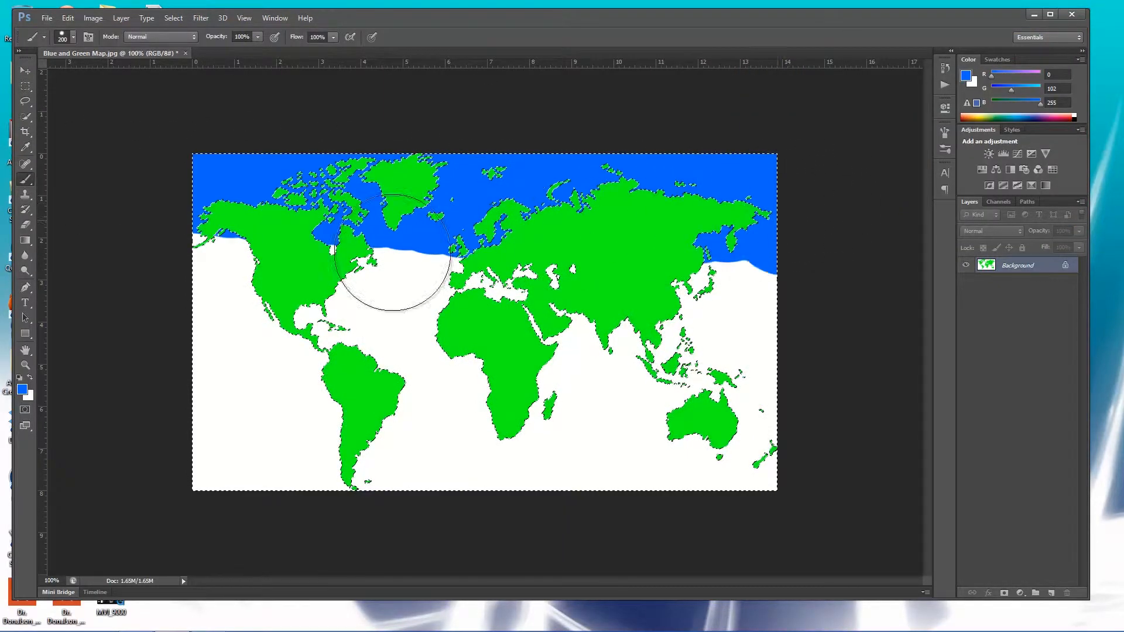
mouse_move(565, 305)
mouse_down()
mouse_move(828, 314)
mouse_move(297, 428)
mouse_up()
mouse_move(902, 438)
mouse_down()
mouse_move(402, 490)
mouse_move(80, 464)
mouse_up()
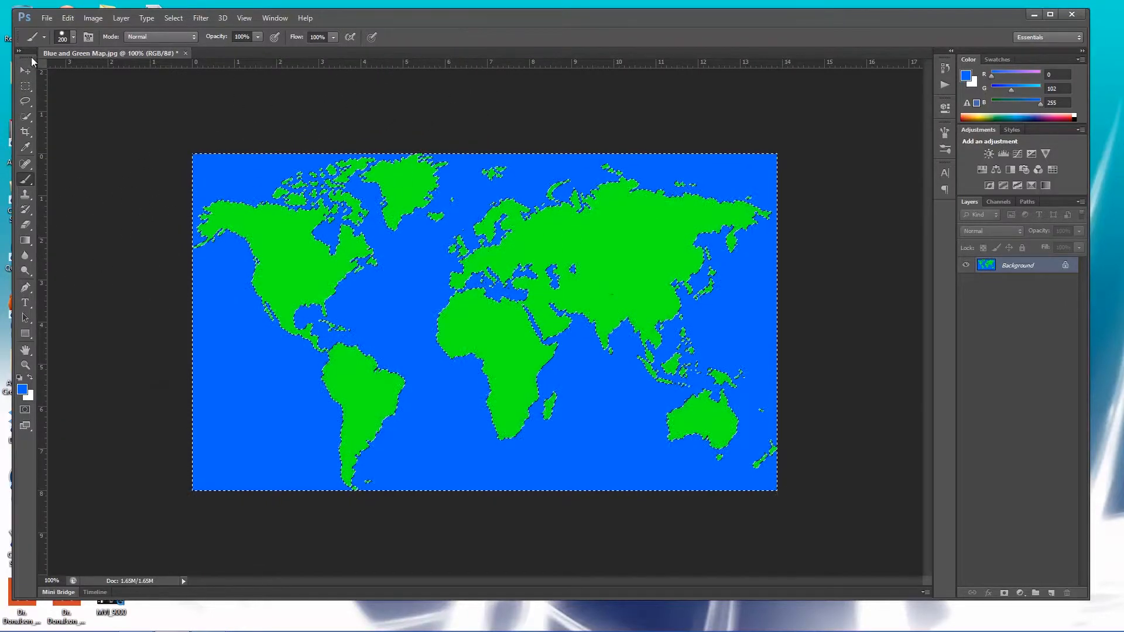
key(ctrl+d)
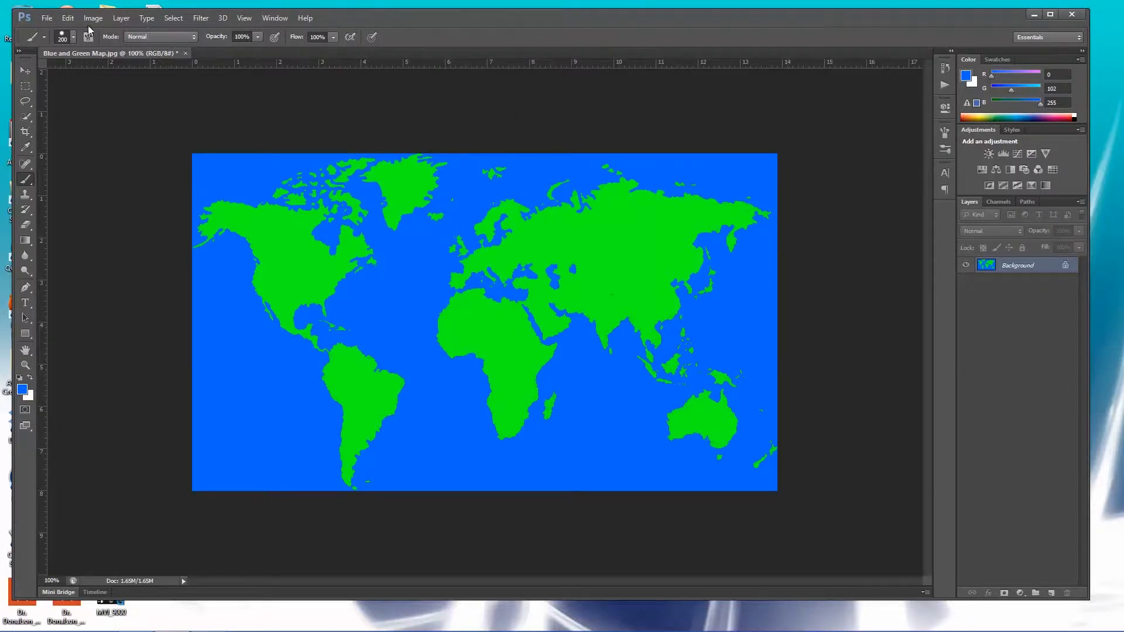
Save the map as a JPEG named Blue and Green Map 2 at Maximum quality.
click(47, 17)
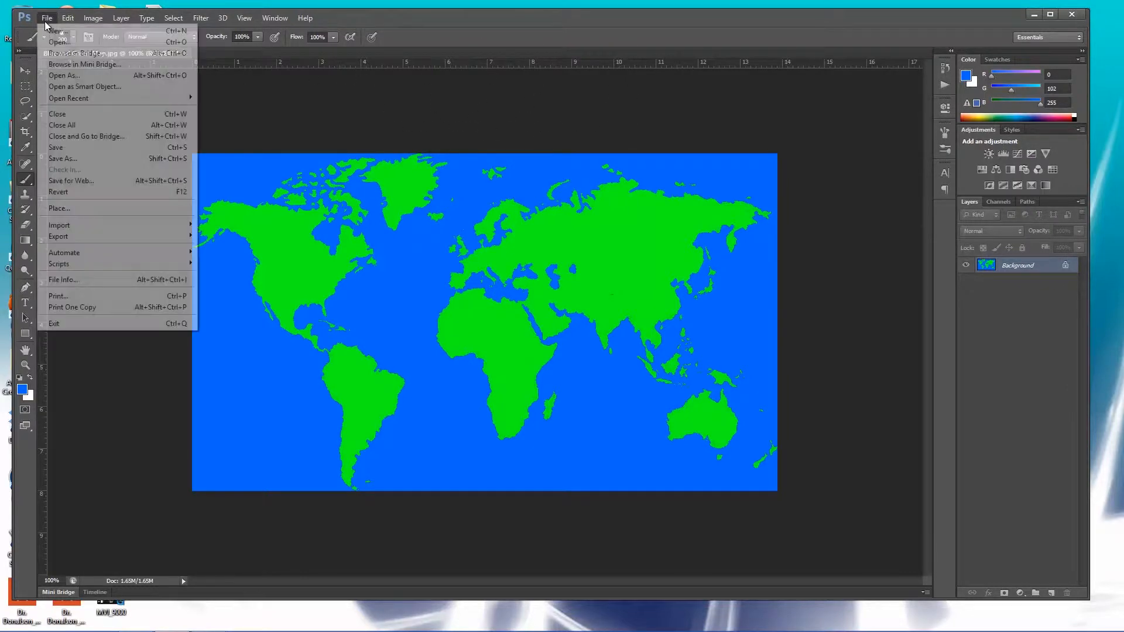
click(95, 159)
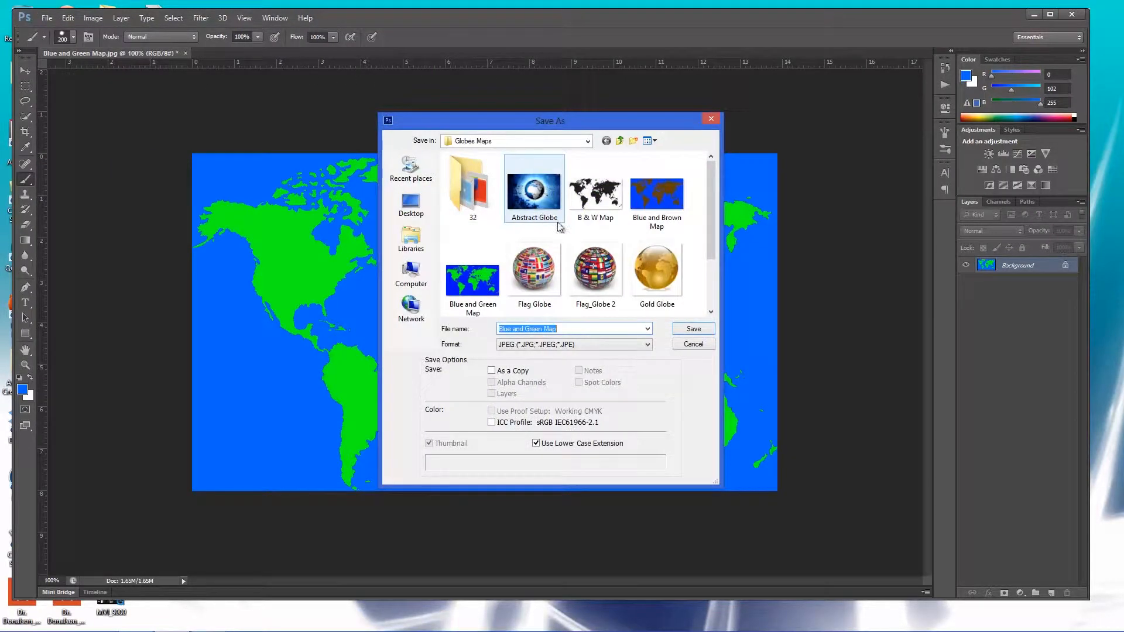
click(568, 329)
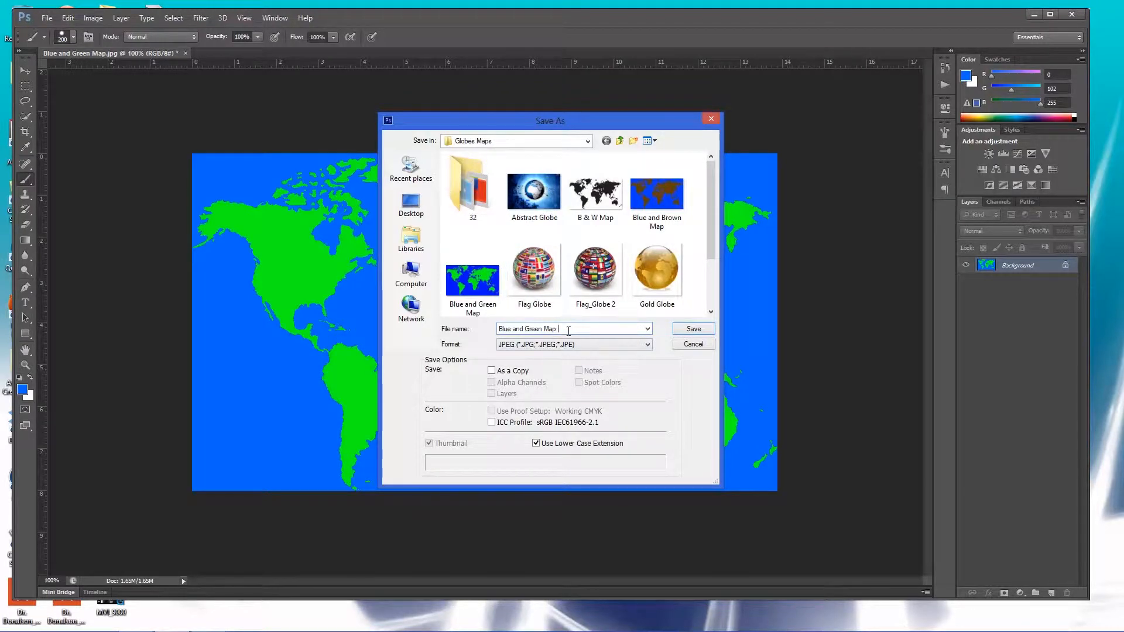
text(2)
key(Return)
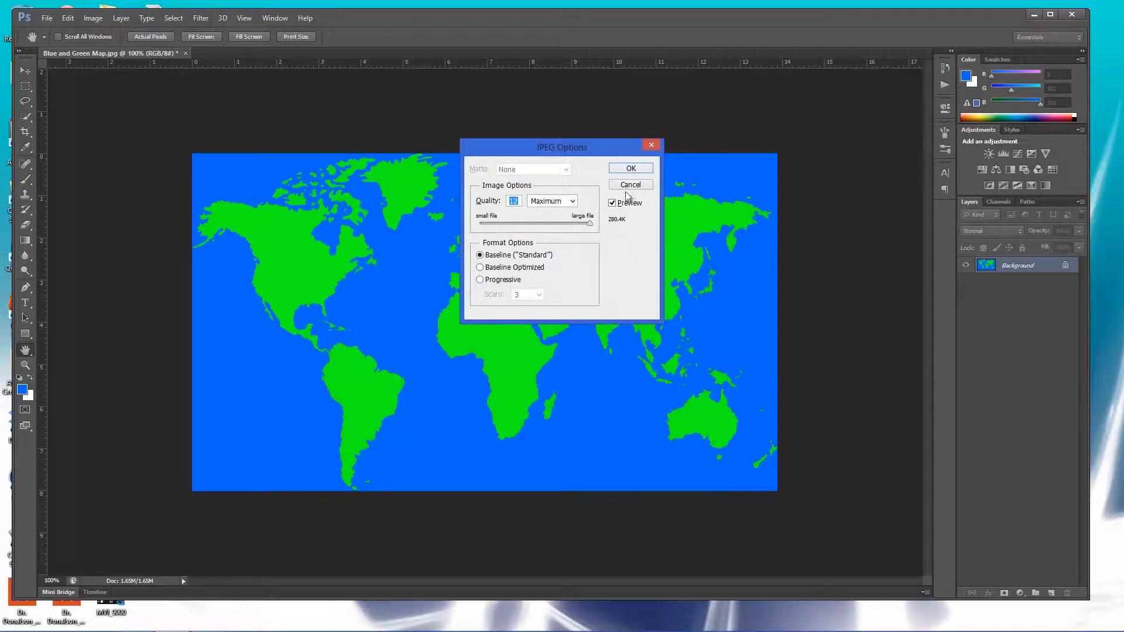
click(632, 169)
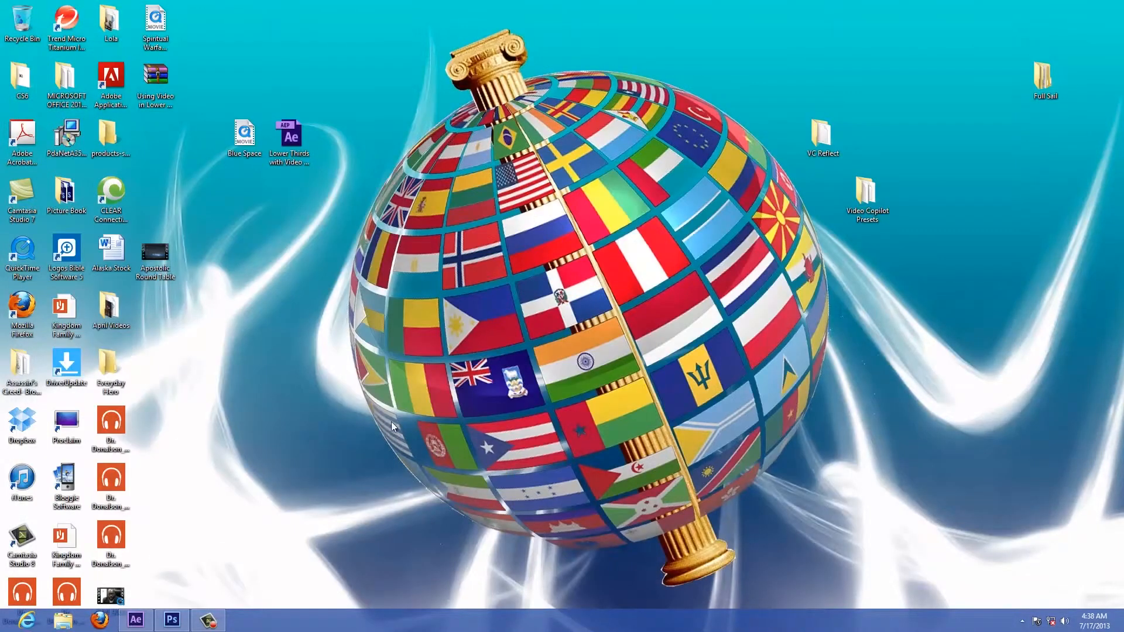
Switch to After Effects and create a new composition with the HDV/HDTV 720 29.97 preset.
click(134, 621)
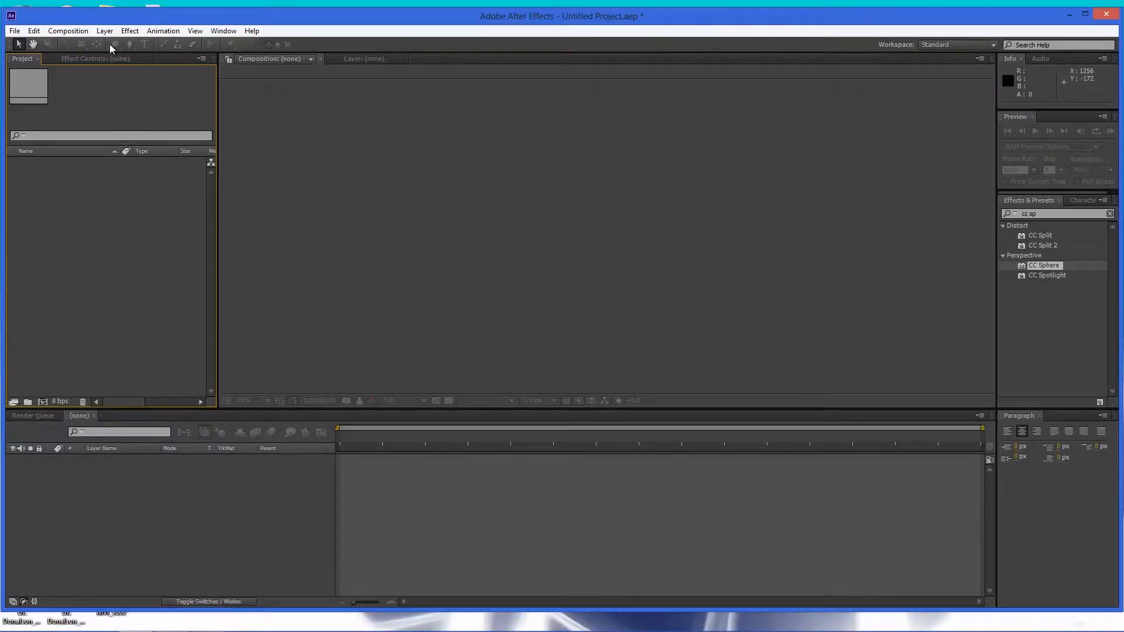
click(67, 30)
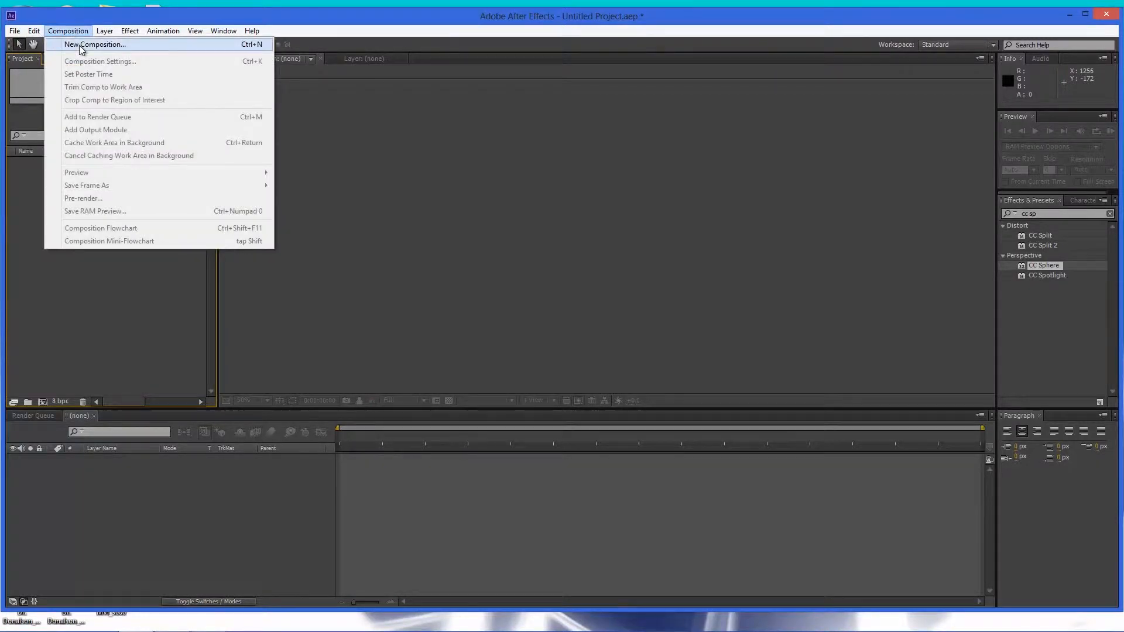
click(79, 42)
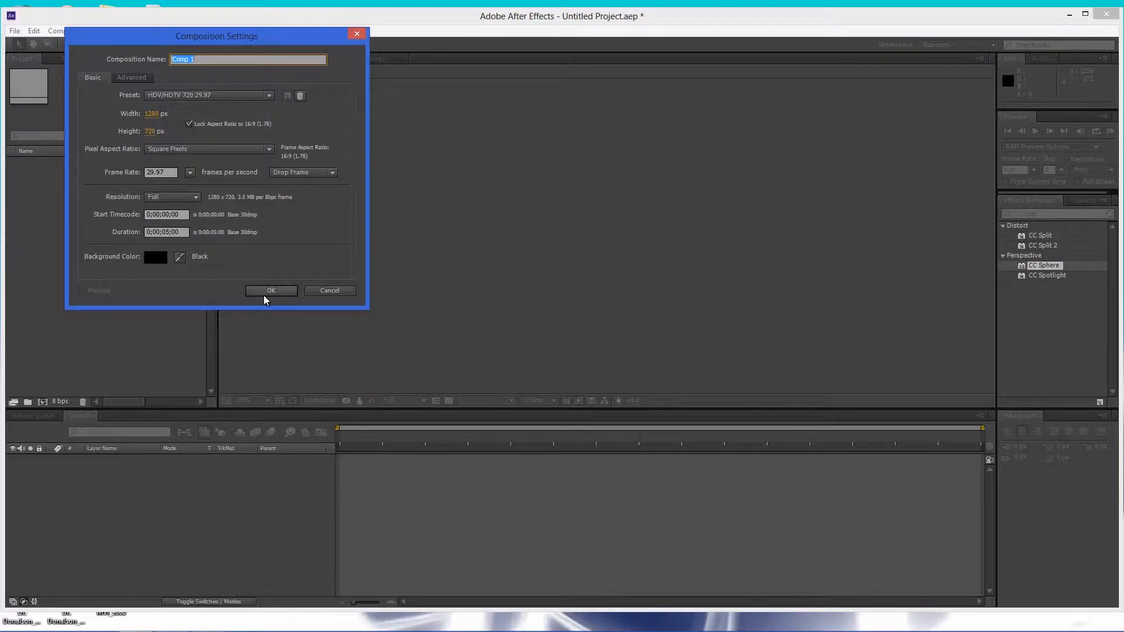
click(264, 297)
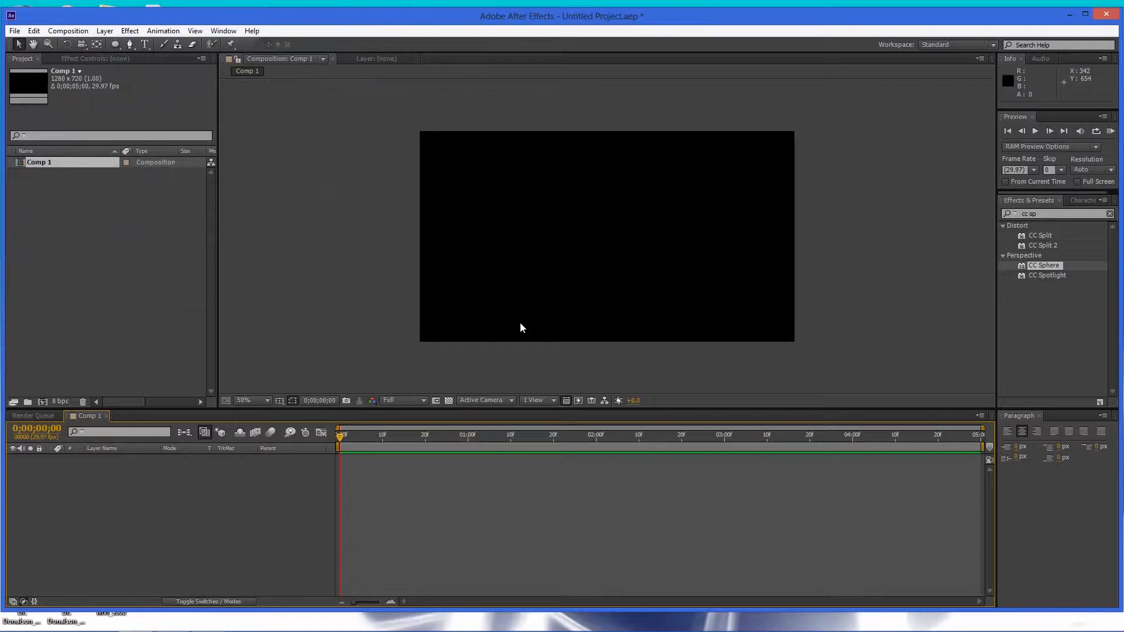
Import Blue and Green Map 2.jpg and place it into the composition.
key(ctrl+i)
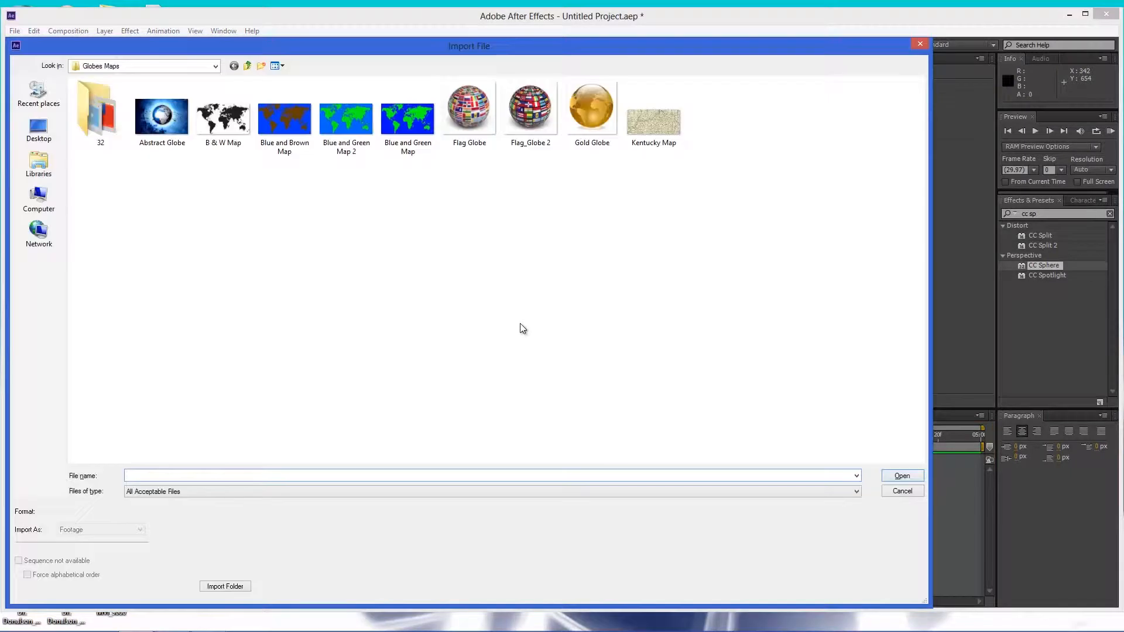
click(362, 145)
double_click(361, 144)
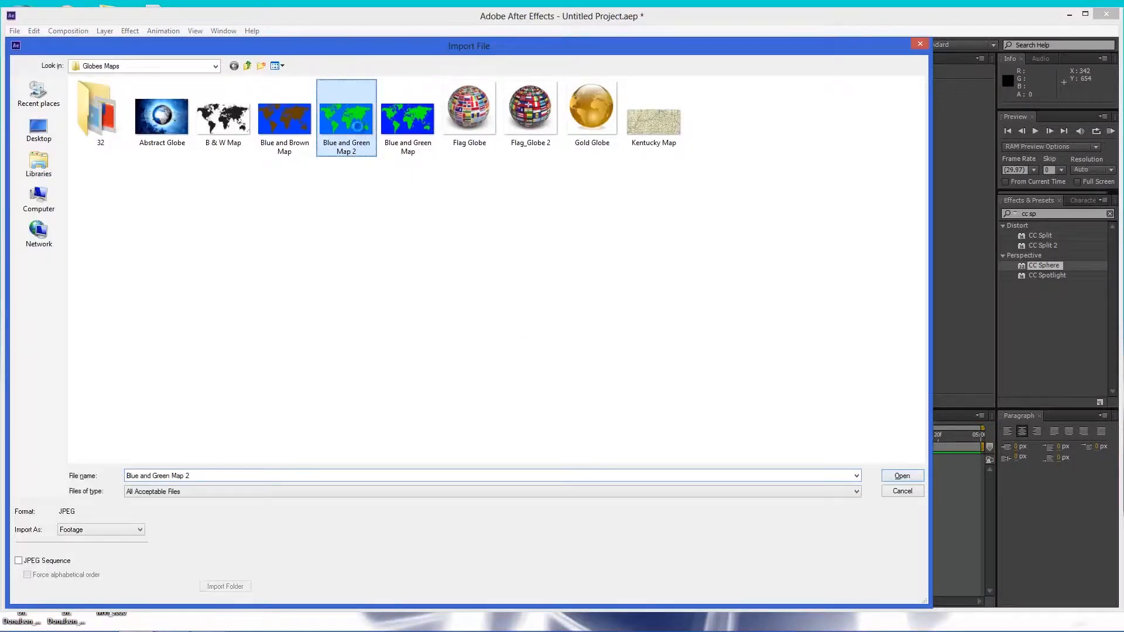
drag(22, 166, 618, 238)
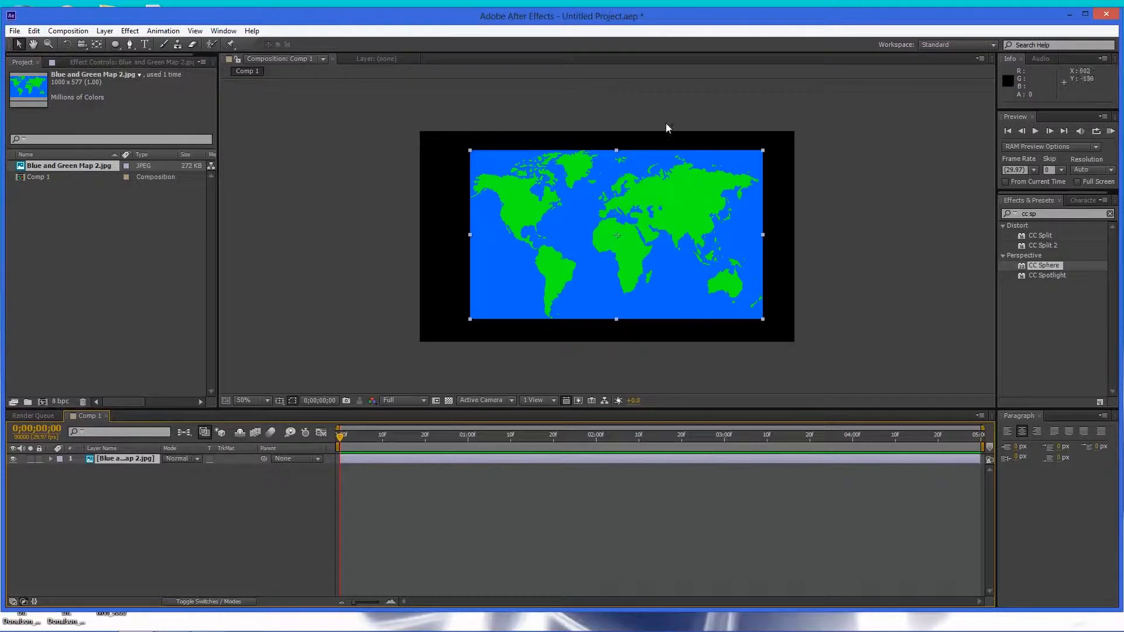
Nudge the map layer slightly and apply the CC Sphere effect to it.
drag(591, 271, 581, 275)
click(1038, 213)
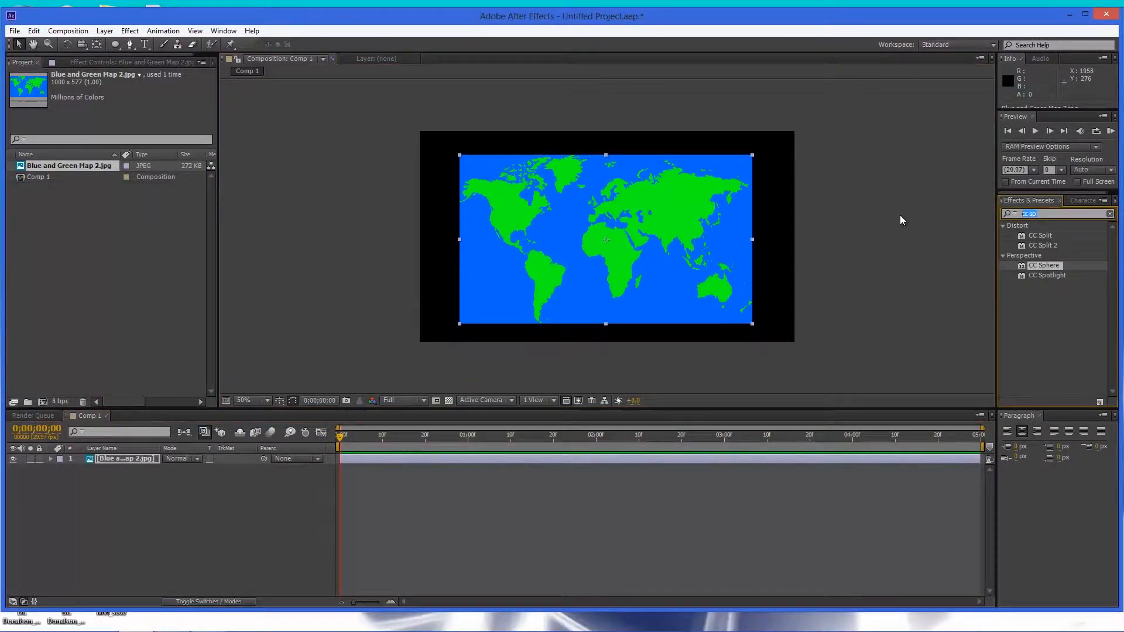
text(cc)
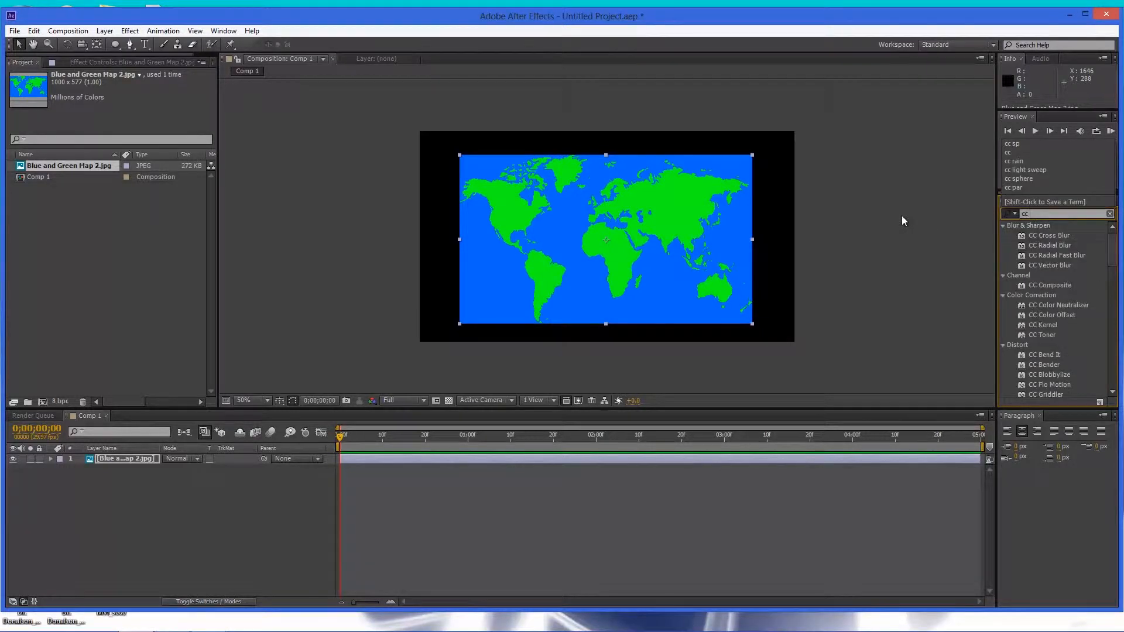
text( sp)
text(h)
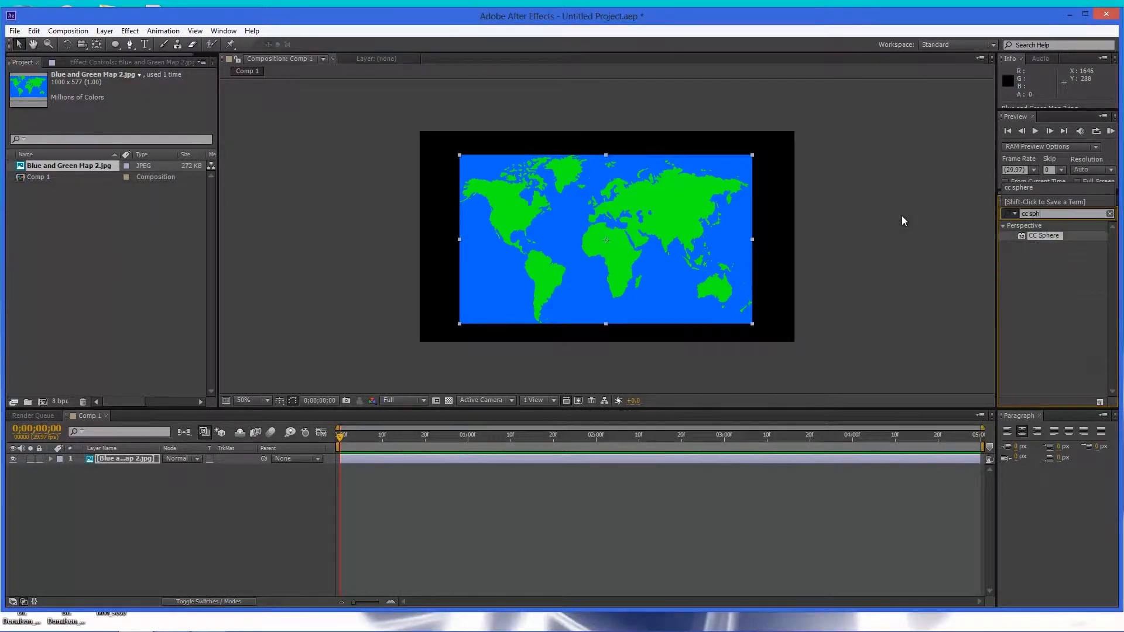
drag(1021, 235, 606, 275)
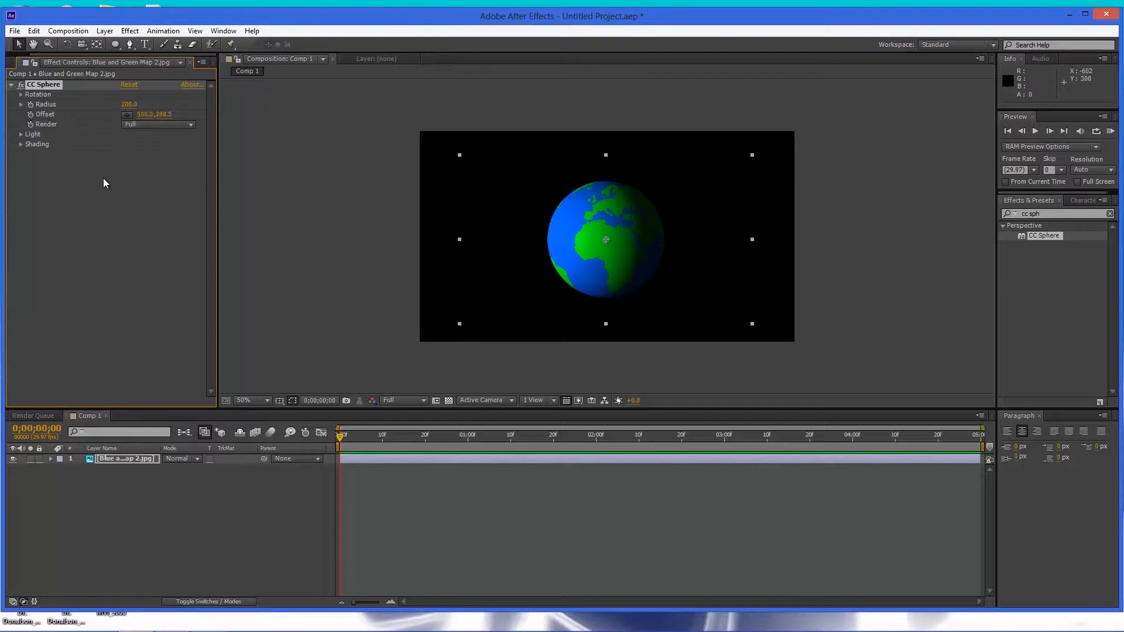
Expand CC Sphere's Rotation group and rotate the globe to about 26° X, 27° Y and 41° Z.
click(22, 96)
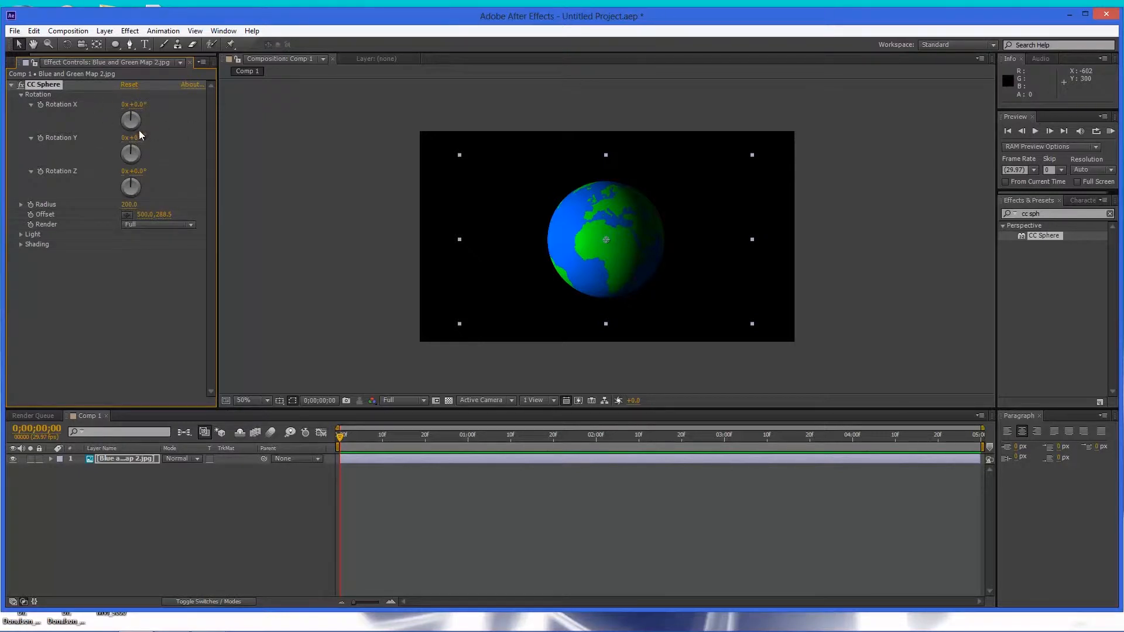
drag(140, 104, 179, 176)
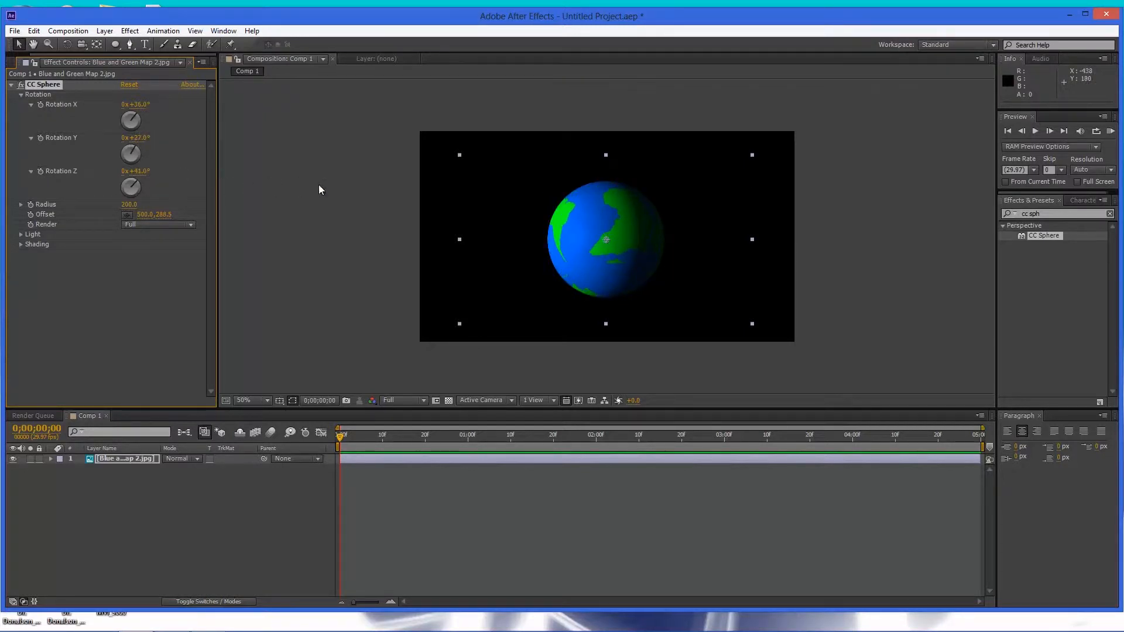
Reset the CC Sphere effect to its default settings.
click(139, 83)
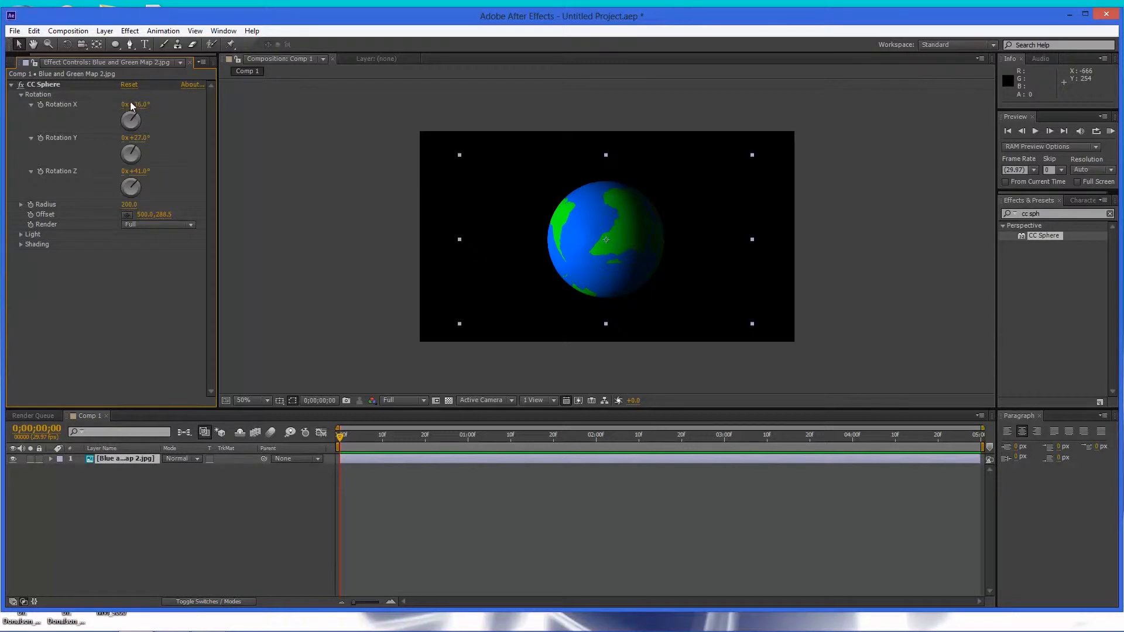
click(130, 86)
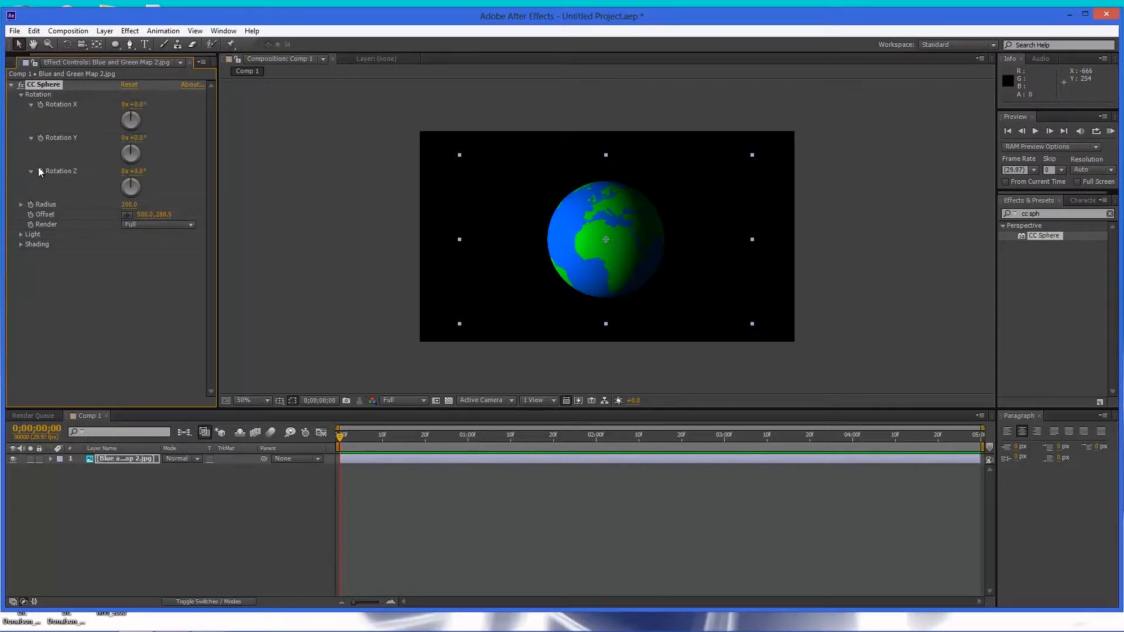
click(21, 205)
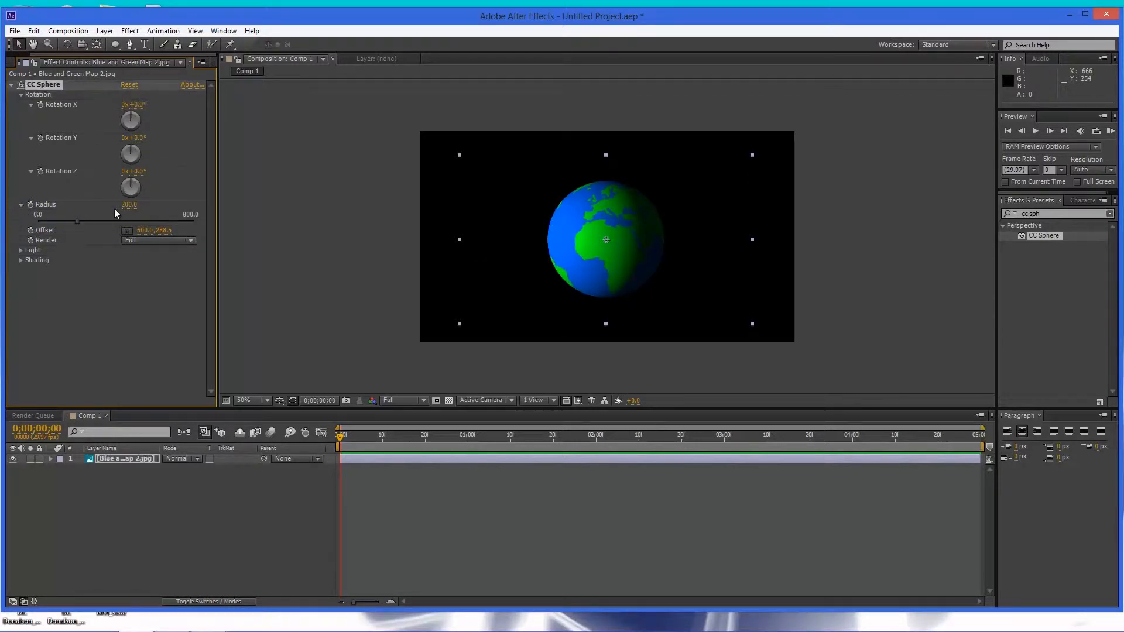
mouse_move(101, 224)
mouse_down()
mouse_move(124, 224)
mouse_move(86, 227)
mouse_up()
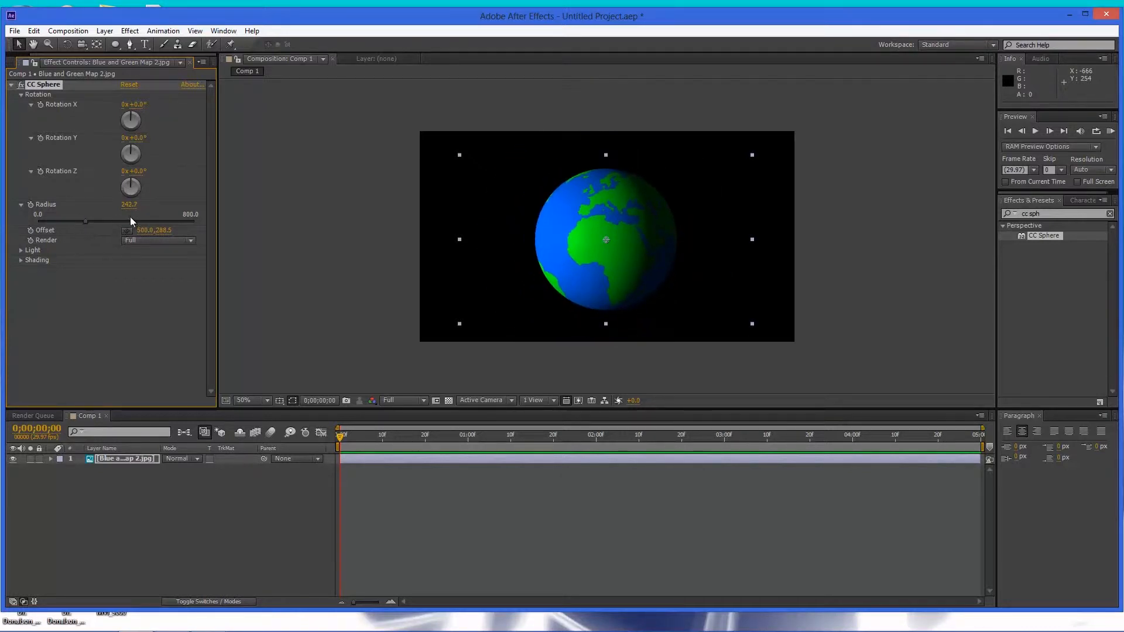
click(130, 85)
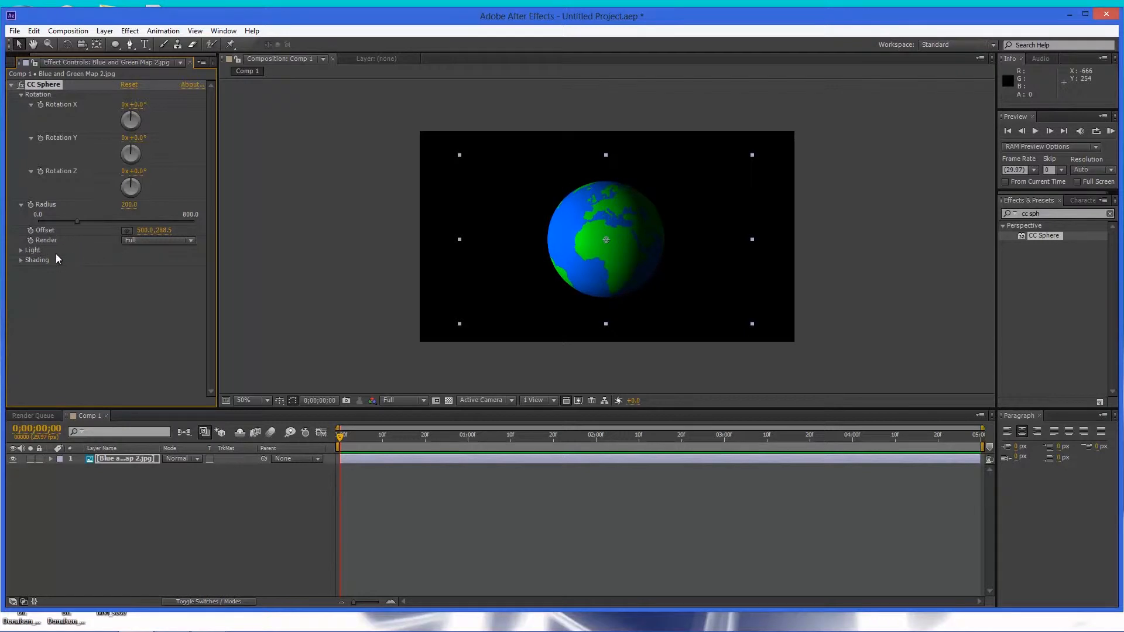
click(21, 250)
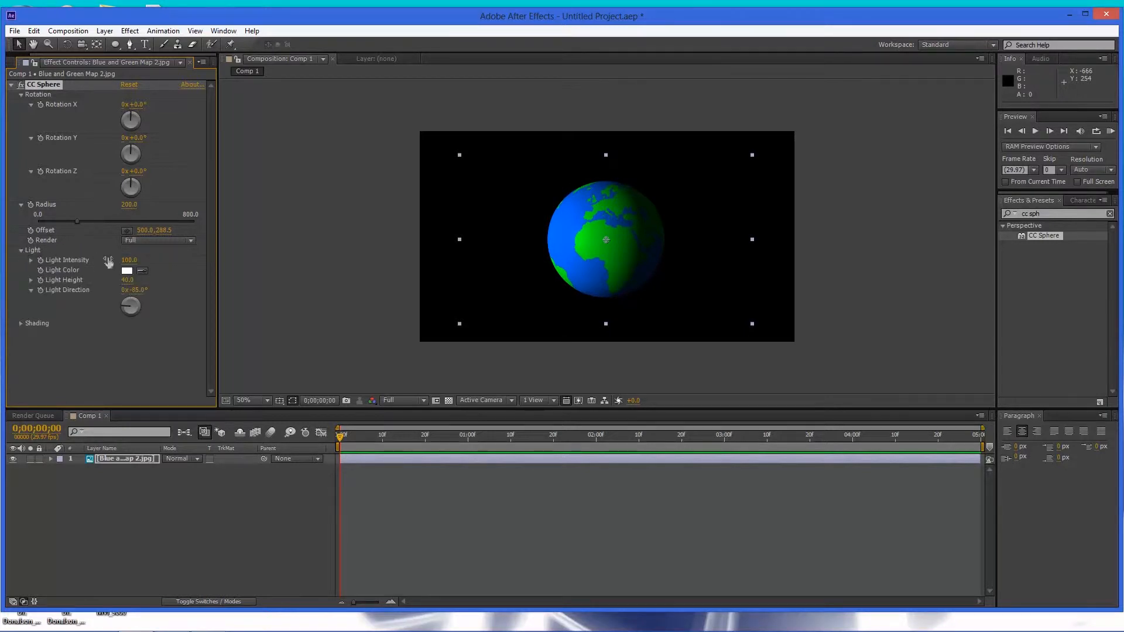
mouse_move(127, 260)
mouse_down()
mouse_move(161, 260)
mouse_move(125, 260)
mouse_move(142, 261)
mouse_up()
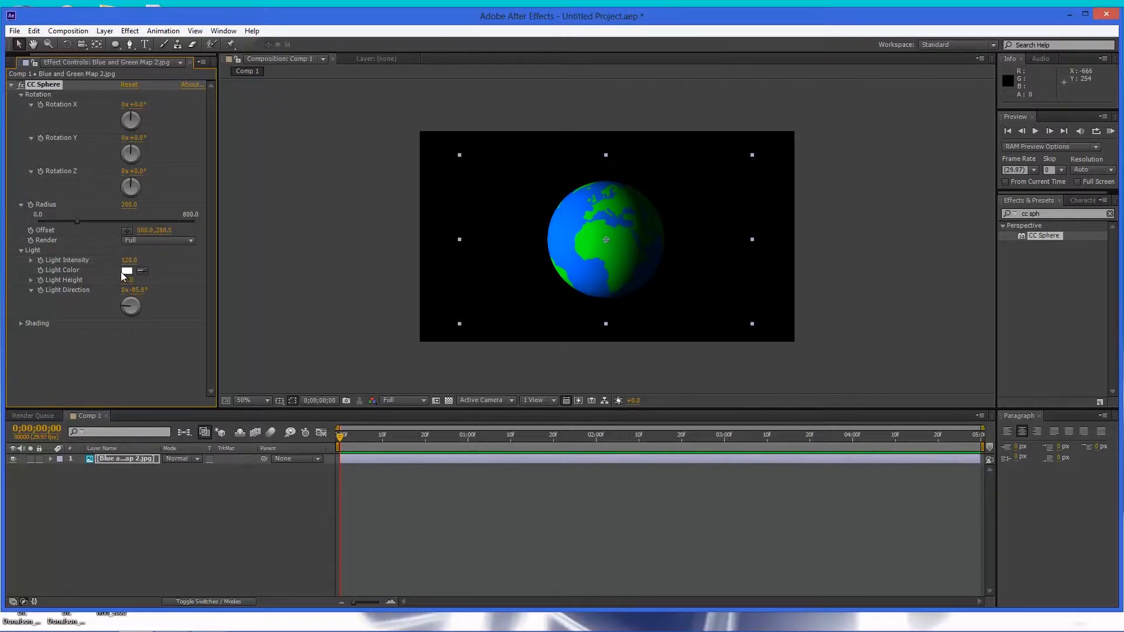
drag(126, 280, 184, 293)
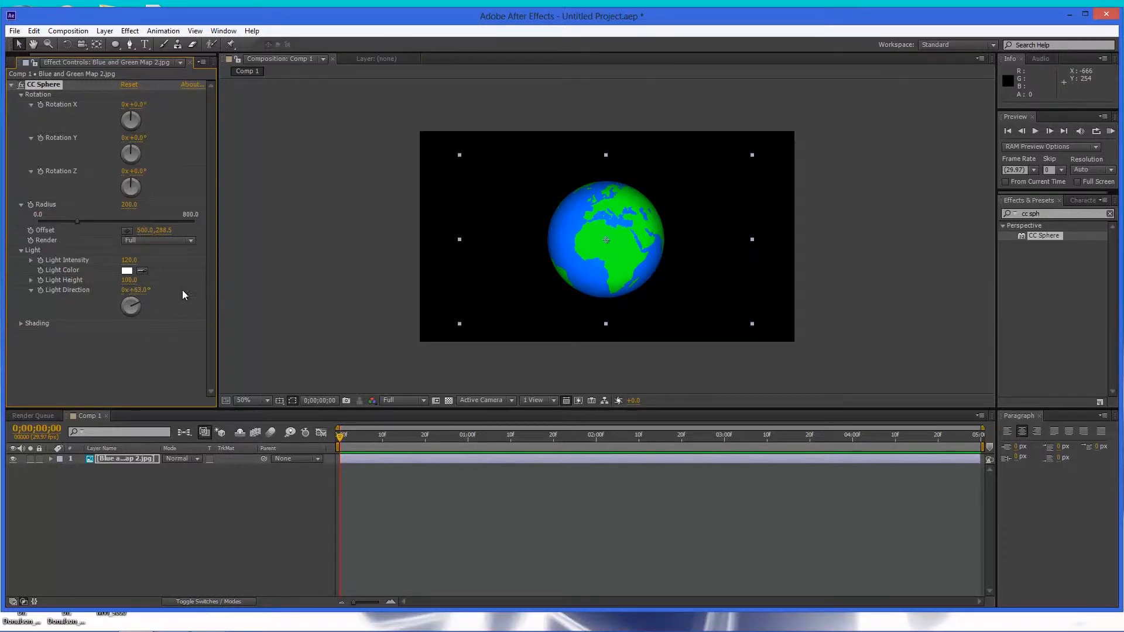
click(131, 86)
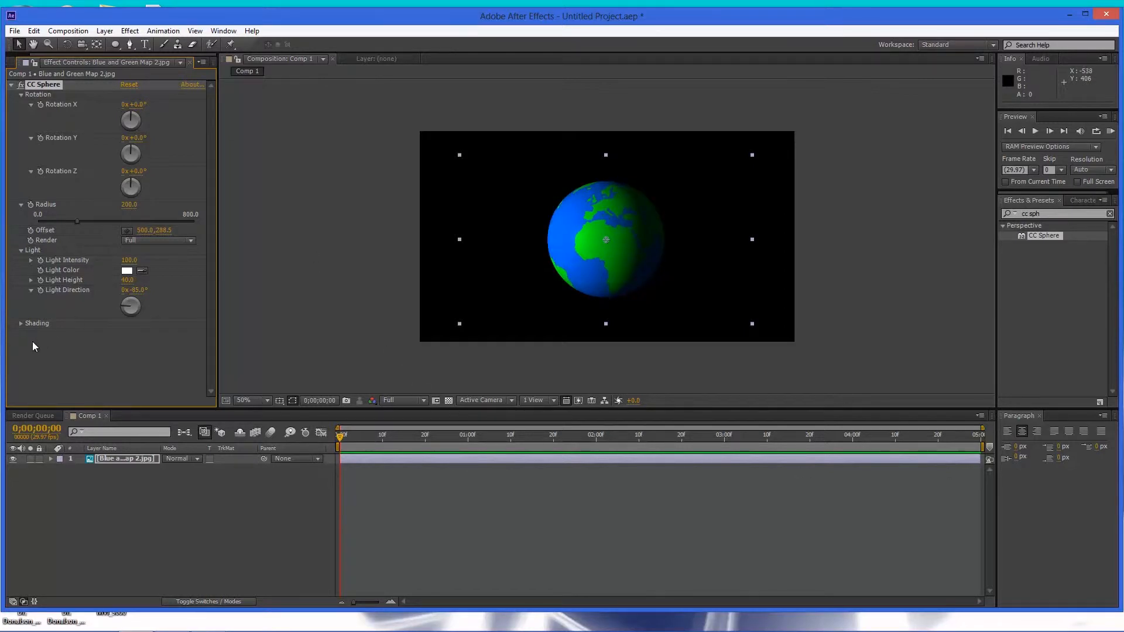
click(21, 324)
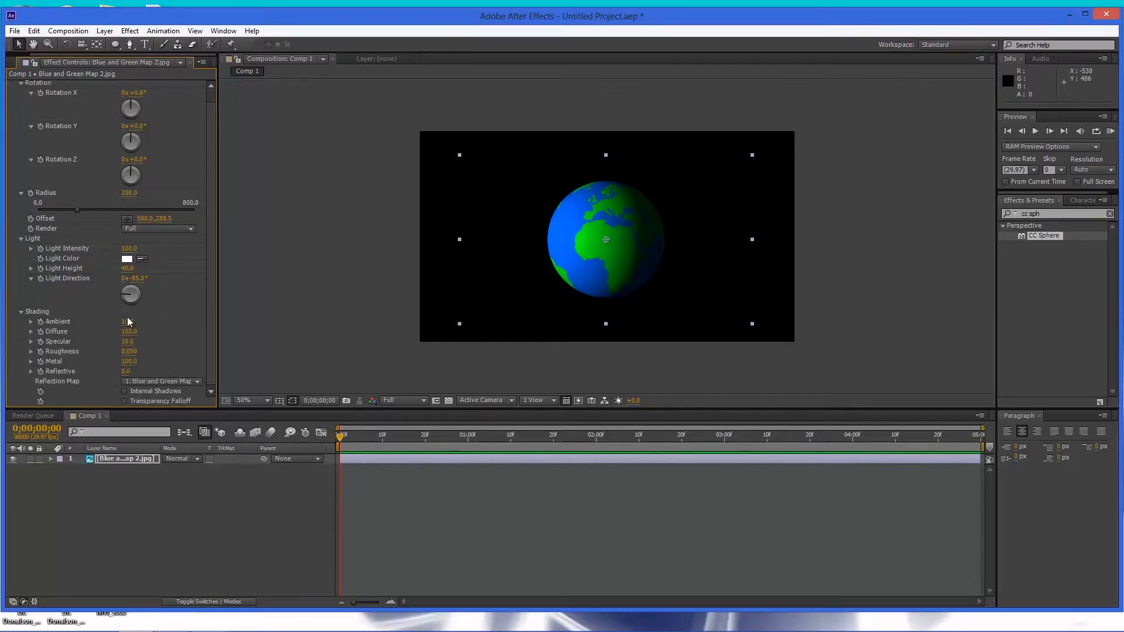
mouse_move(131, 321)
mouse_down()
mouse_move(171, 322)
mouse_move(115, 338)
mouse_move(152, 352)
mouse_move(128, 352)
mouse_up()
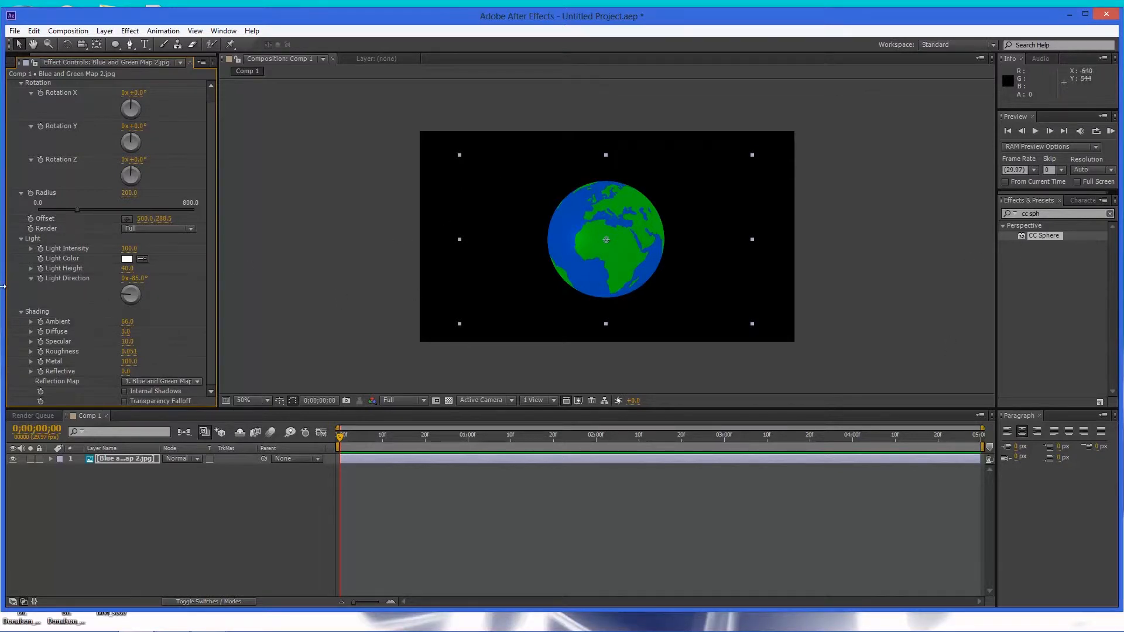
scroll(116, 193, up, 1)
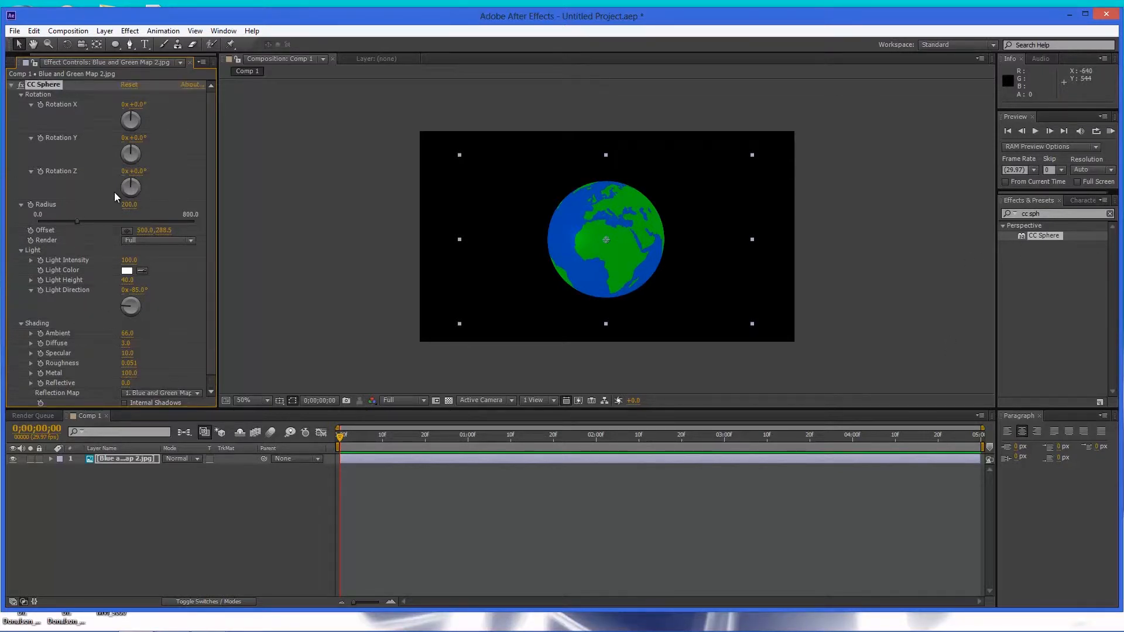
click(130, 85)
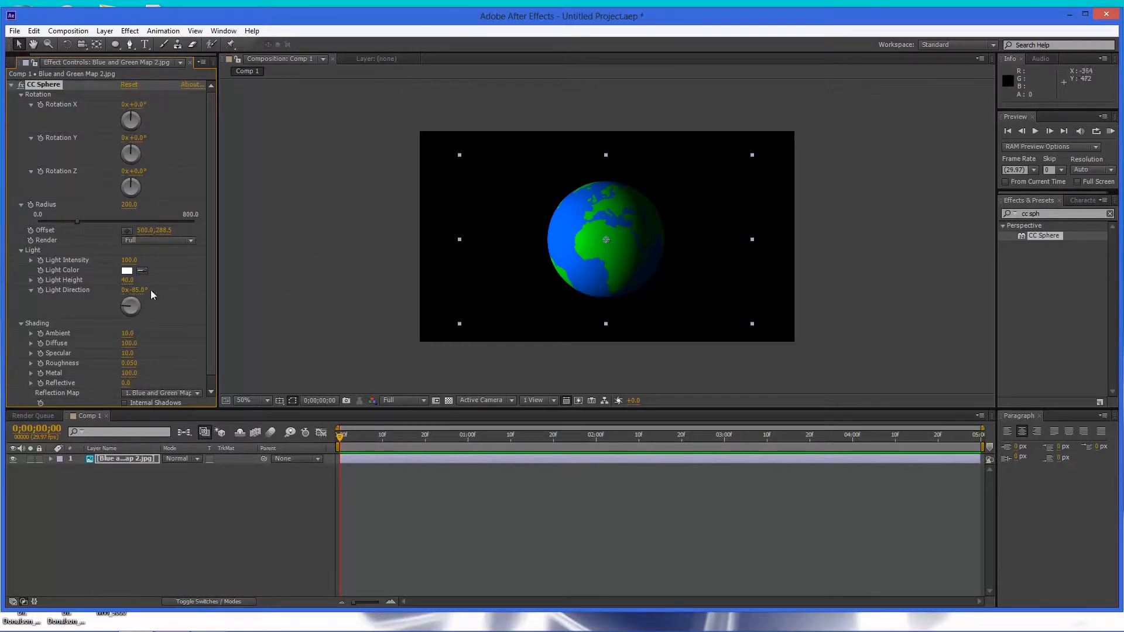
Enable keyframing on CC Sphere's Rotation Y at the start of the composition.
drag(340, 437, 254, 485)
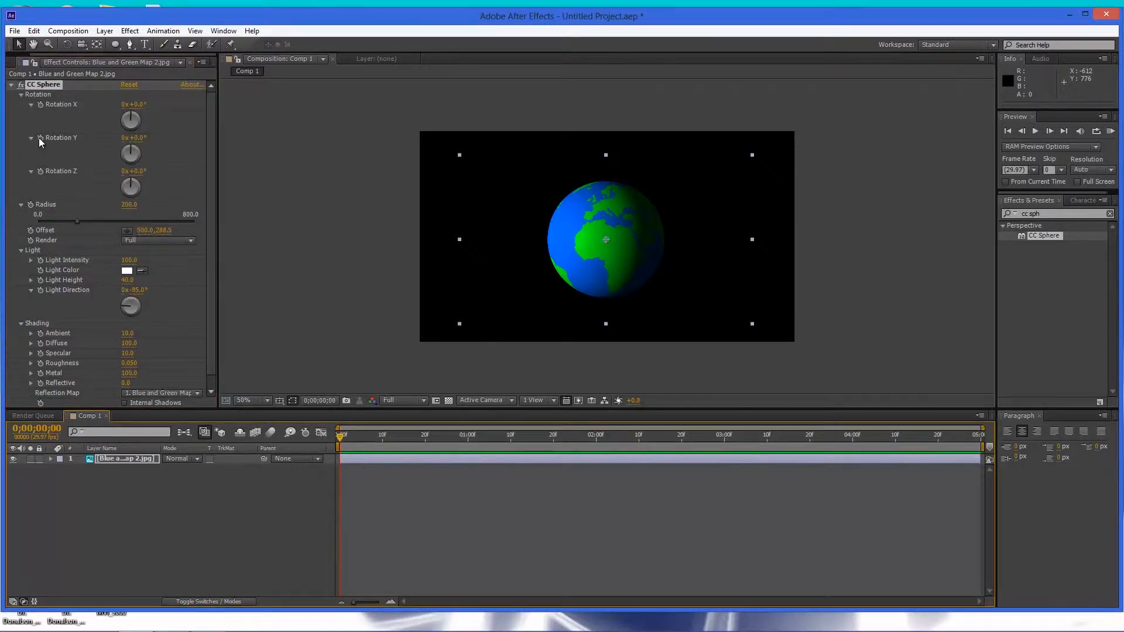
click(22, 251)
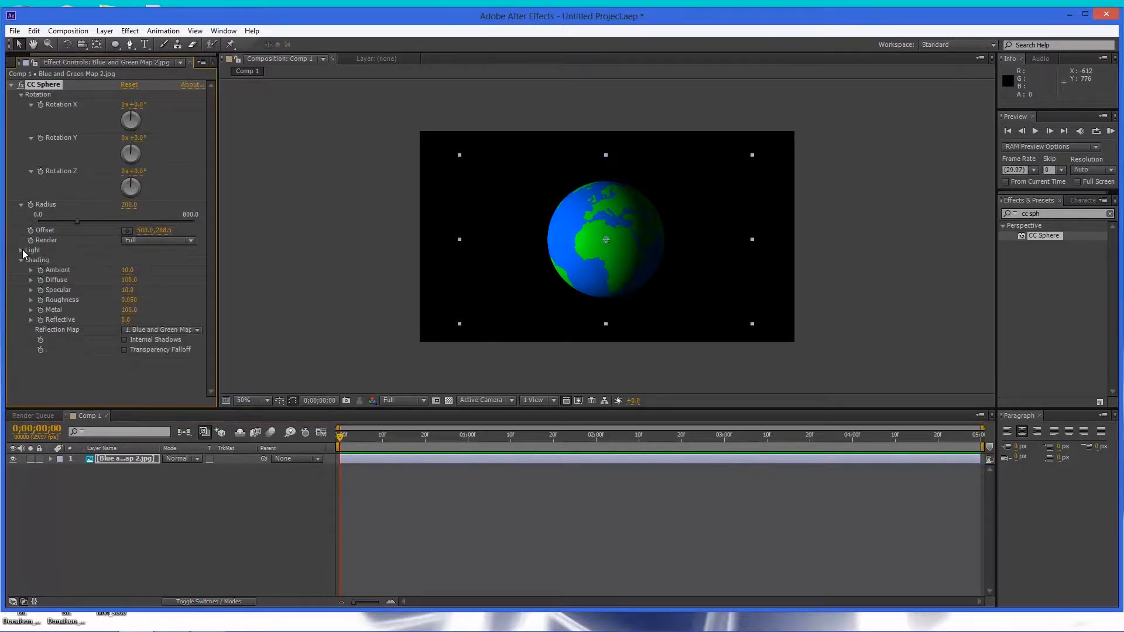
click(21, 205)
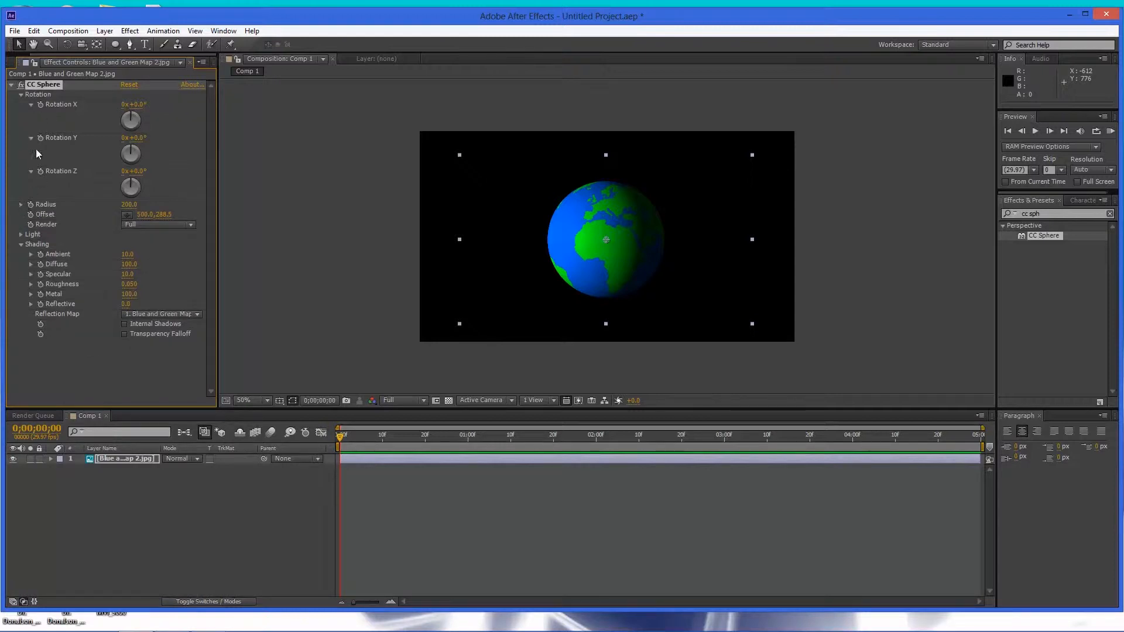
drag(41, 305, 41, 253)
drag(41, 305, 41, 255)
click(40, 138)
Go to the composition's last frame and set Rotation Y to 1 full revolution.
drag(469, 443, 1023, 454)
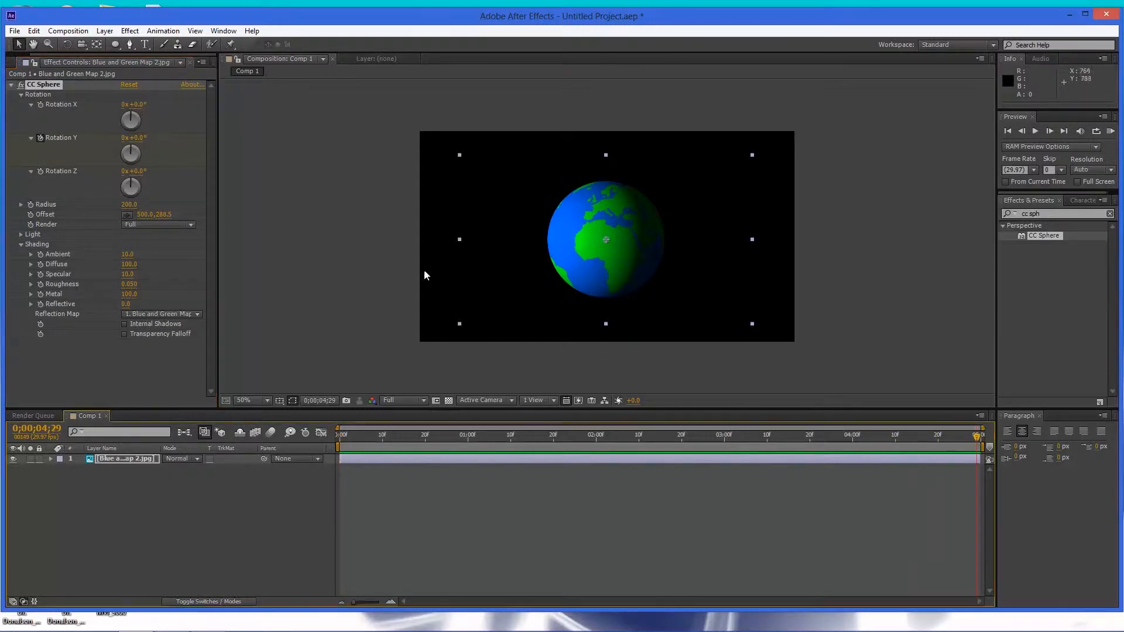
click(124, 138)
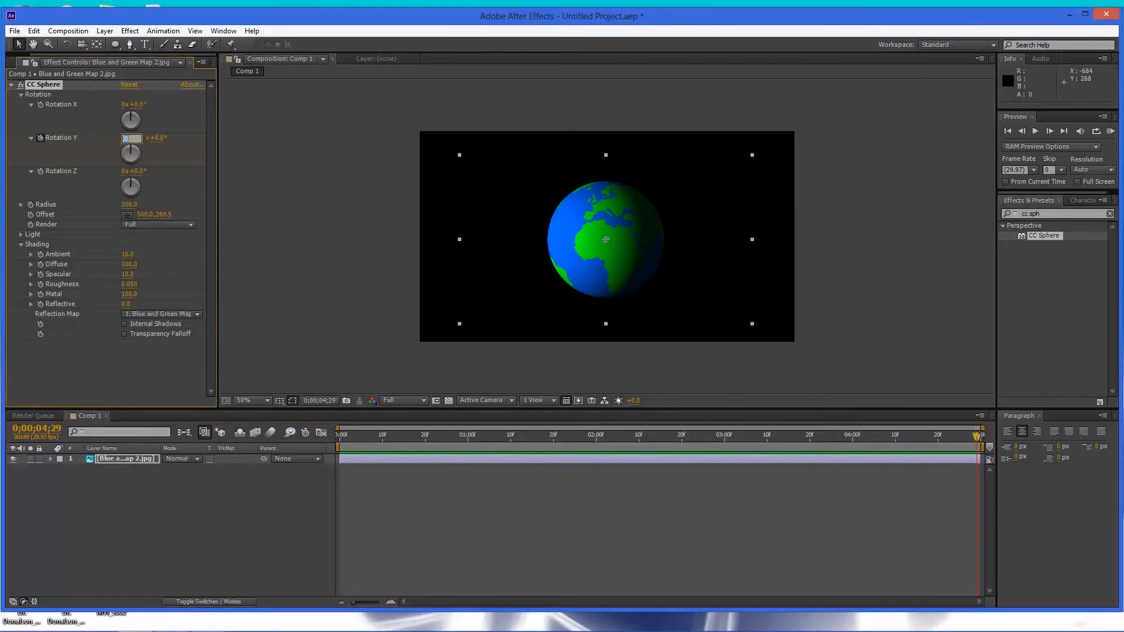
text(1)
key(Return)
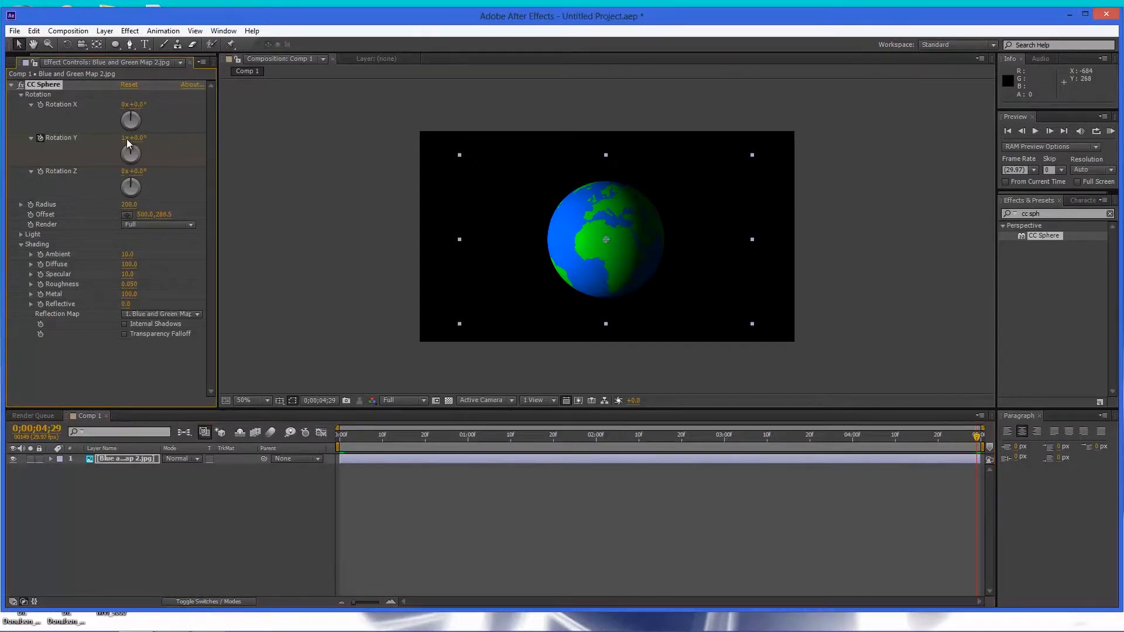
Return to the first frame and RAM-preview the spinning globe.
drag(977, 439, 158, 464)
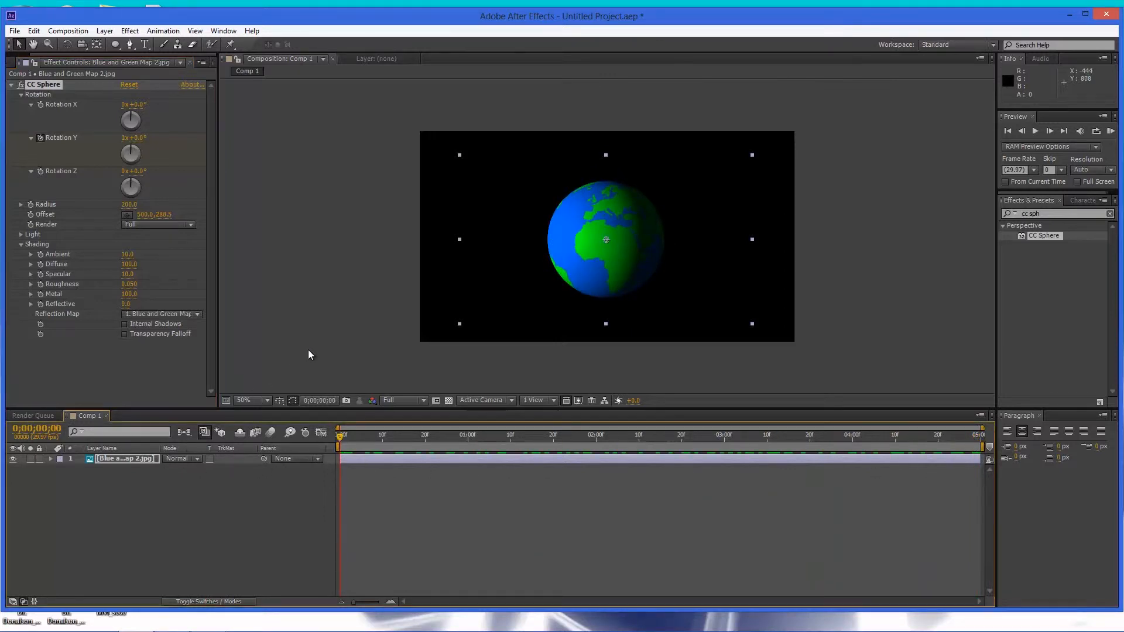
click(1111, 131)
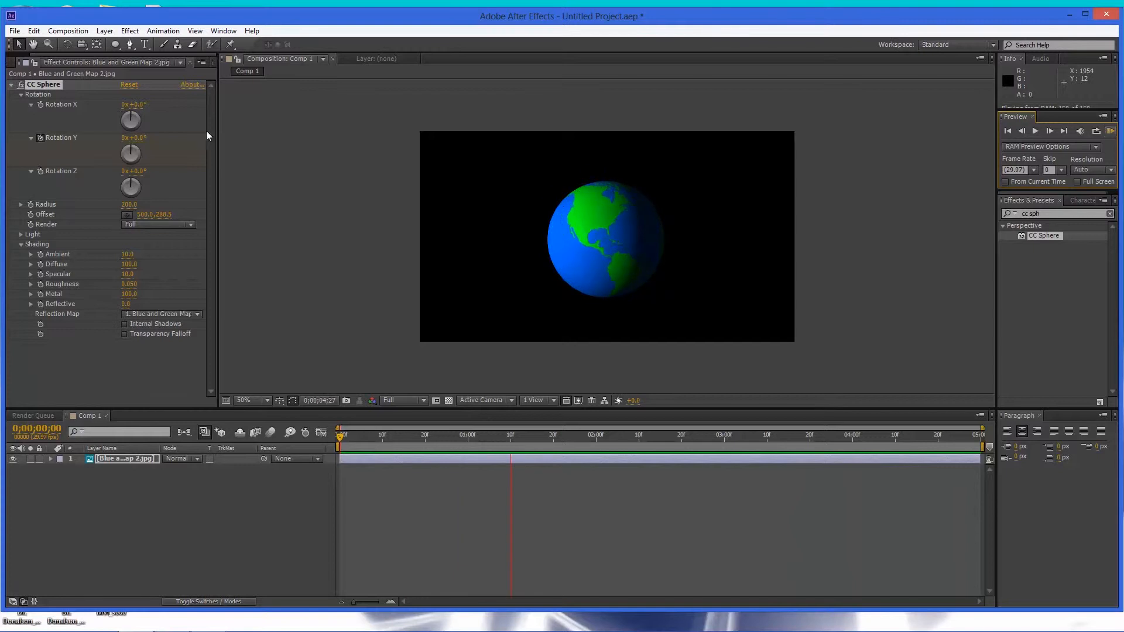
At the last frame, raise CC Sphere's Light Intensity to about 176 and preview the animation.
click(23, 234)
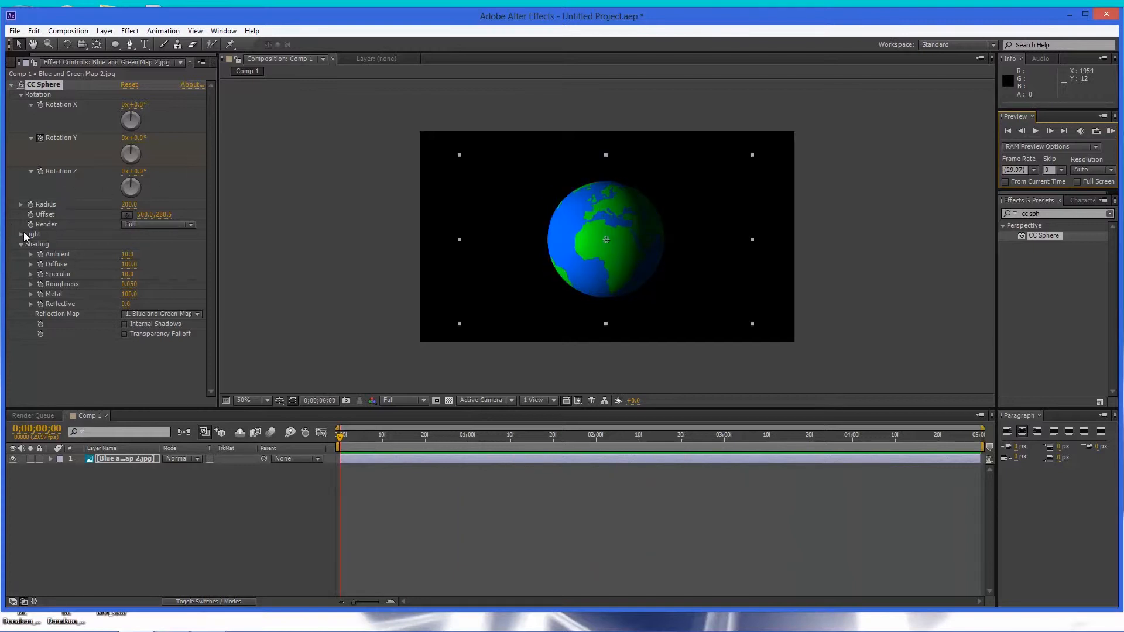
click(24, 234)
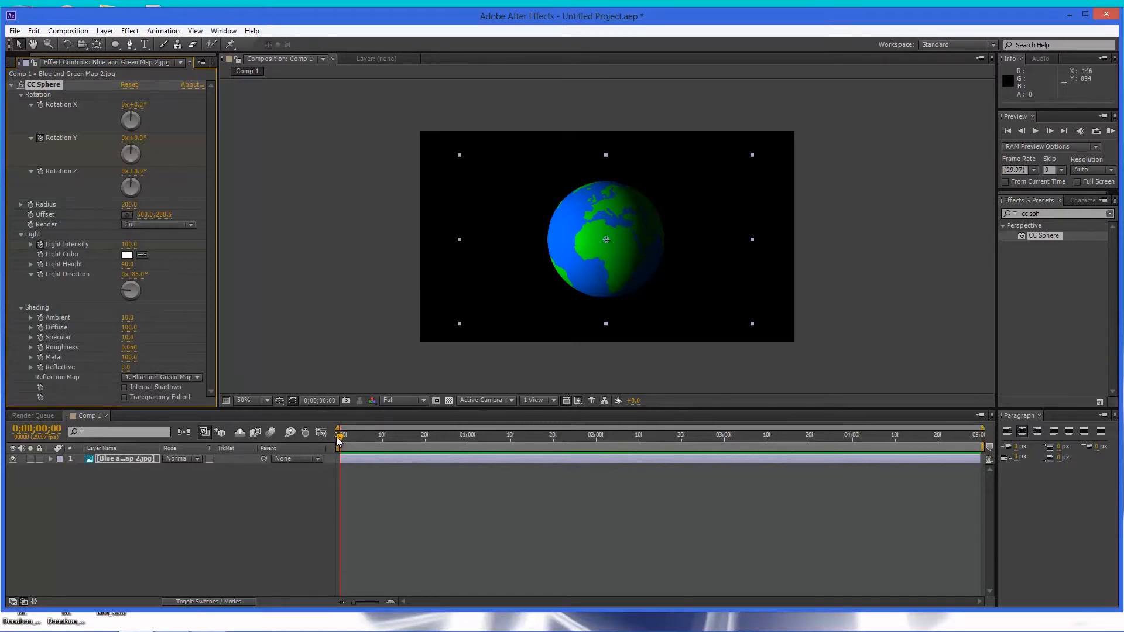
drag(341, 440, 977, 440)
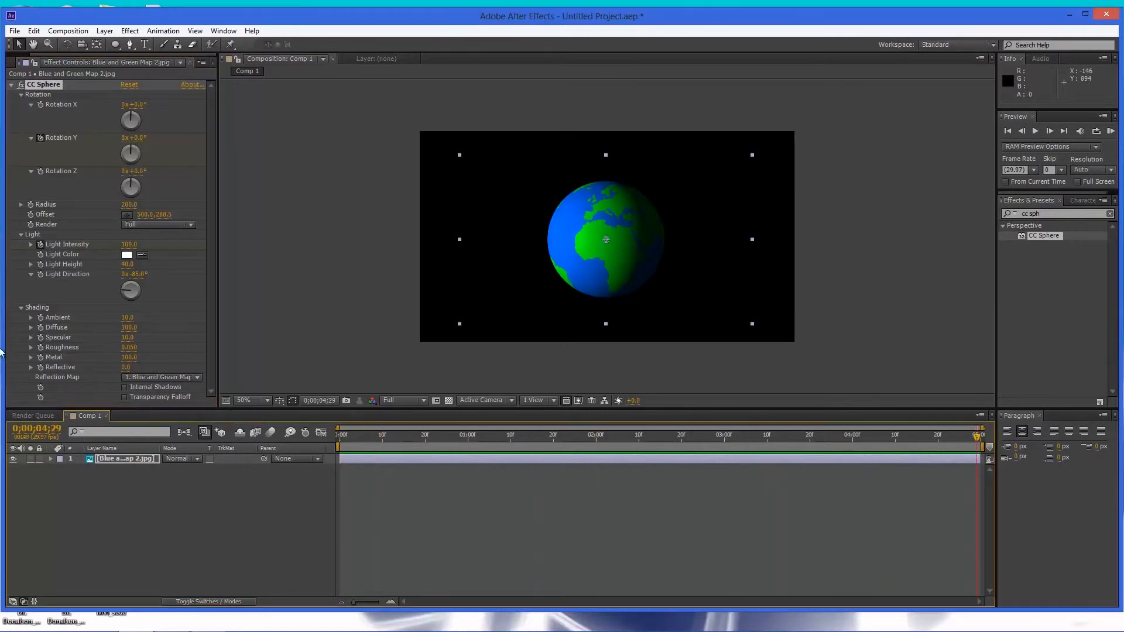
drag(128, 244, 182, 245)
click(1111, 131)
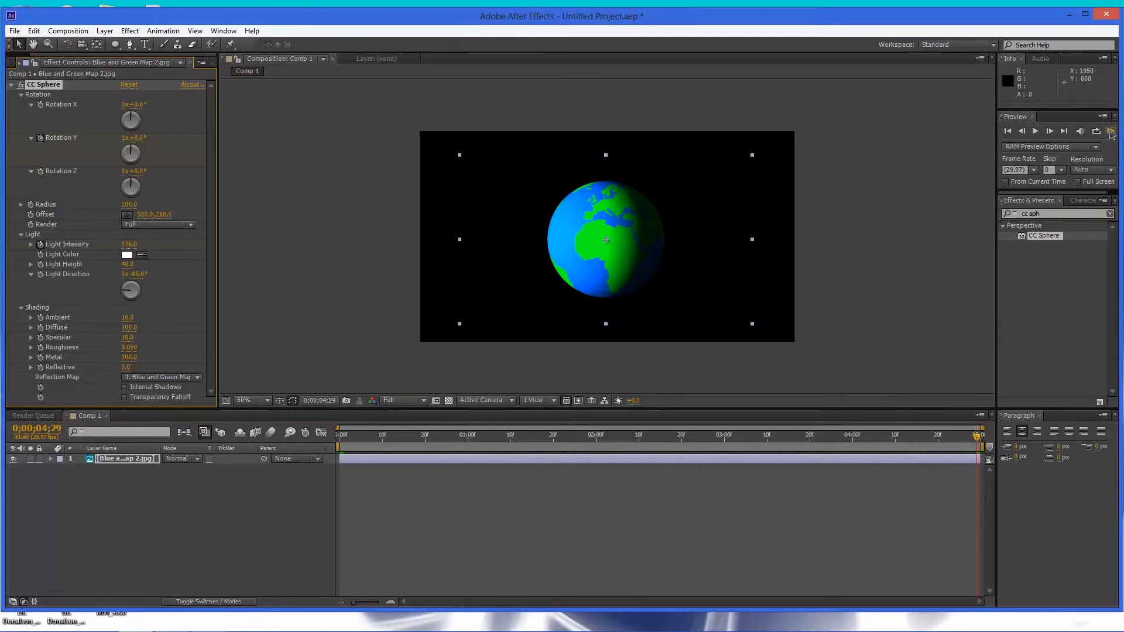